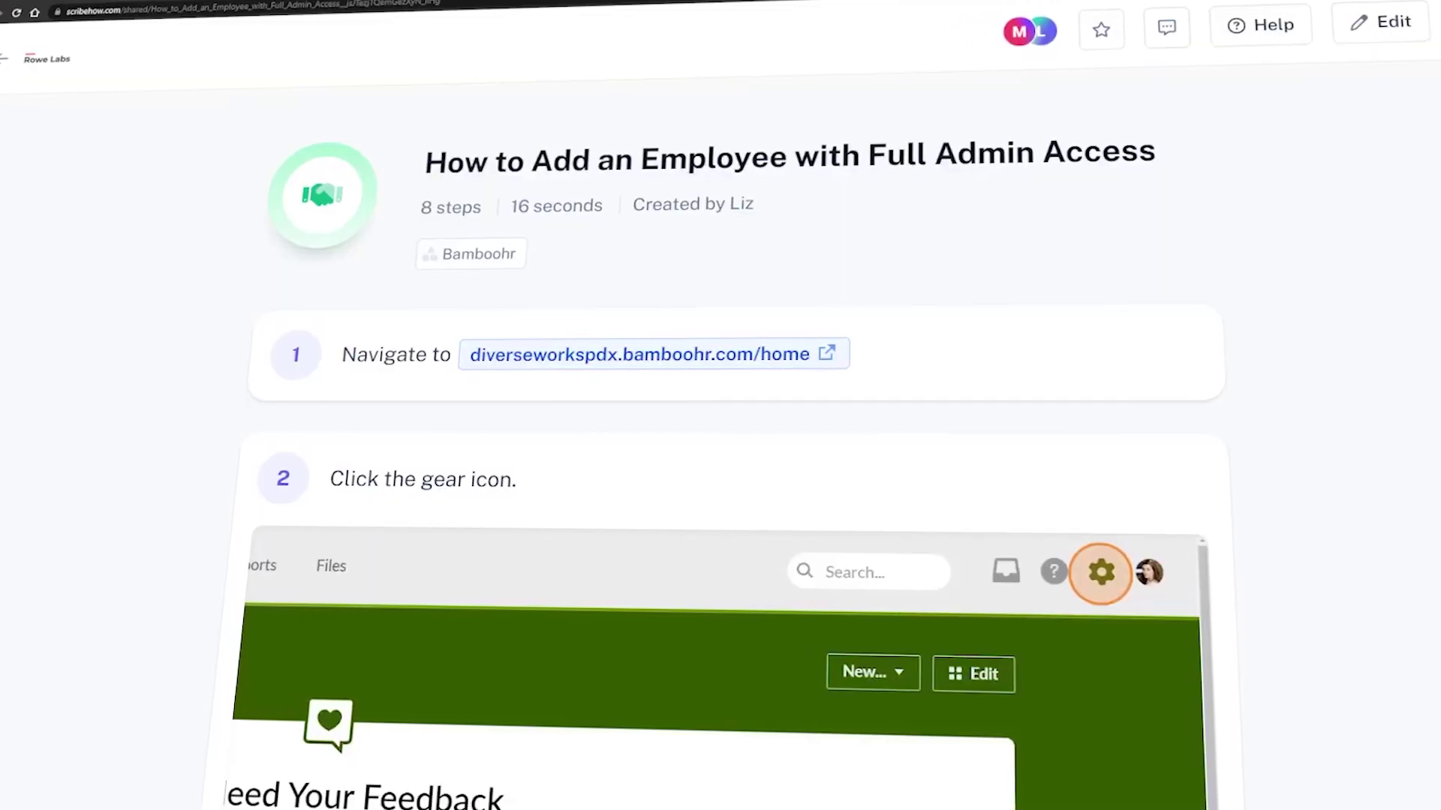
Step: Read the IcePanel video card's script, then close its preview
{"action": "scroll", "coordinate": [720, 450], "scroll_direction": "down", "scroll_amount": 3}
{"action": "scroll", "coordinate": [721, 450], "scroll_direction": "down", "scroll_amount": 5}
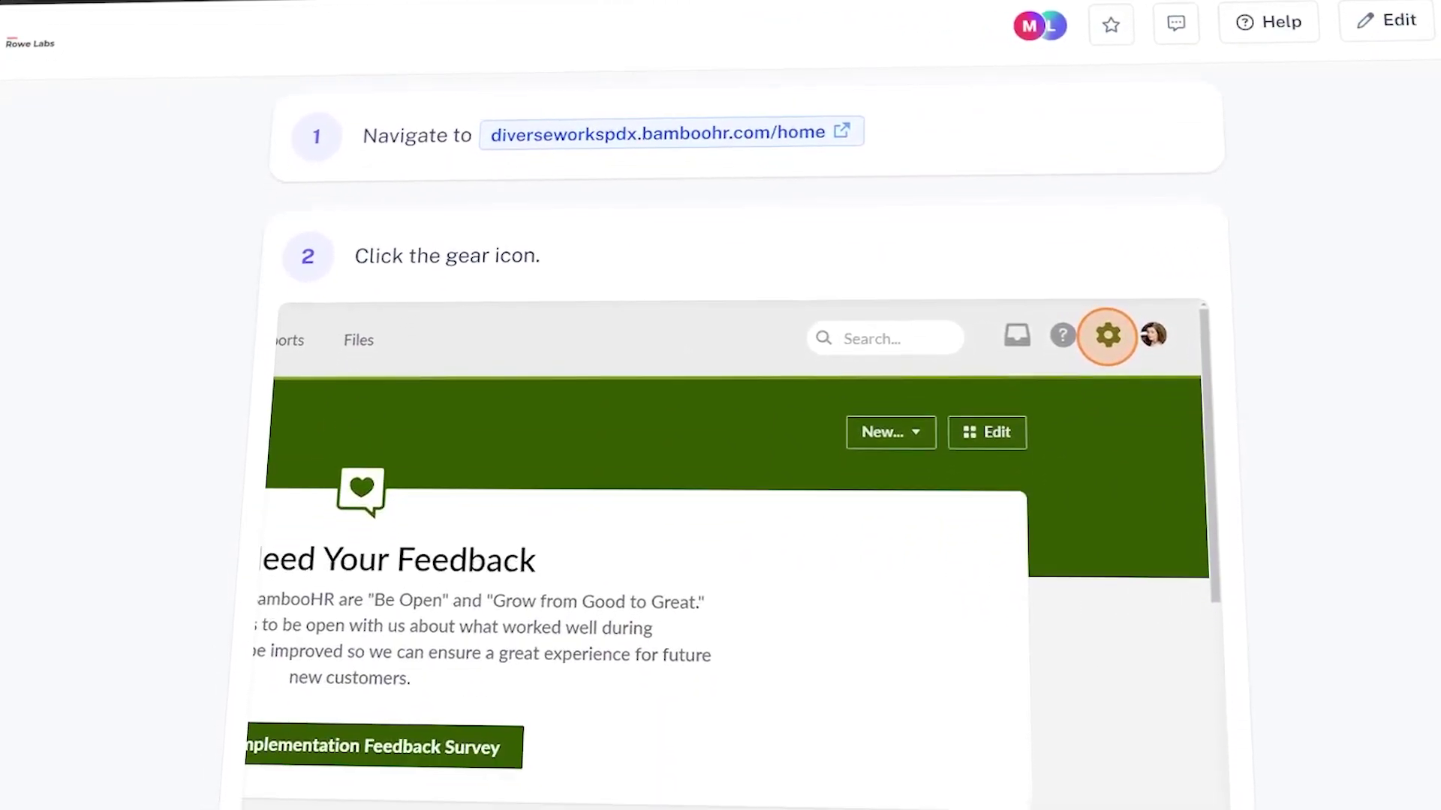
{"action": "scroll", "coordinate": [721, 450], "scroll_direction": "down", "scroll_amount": 3}
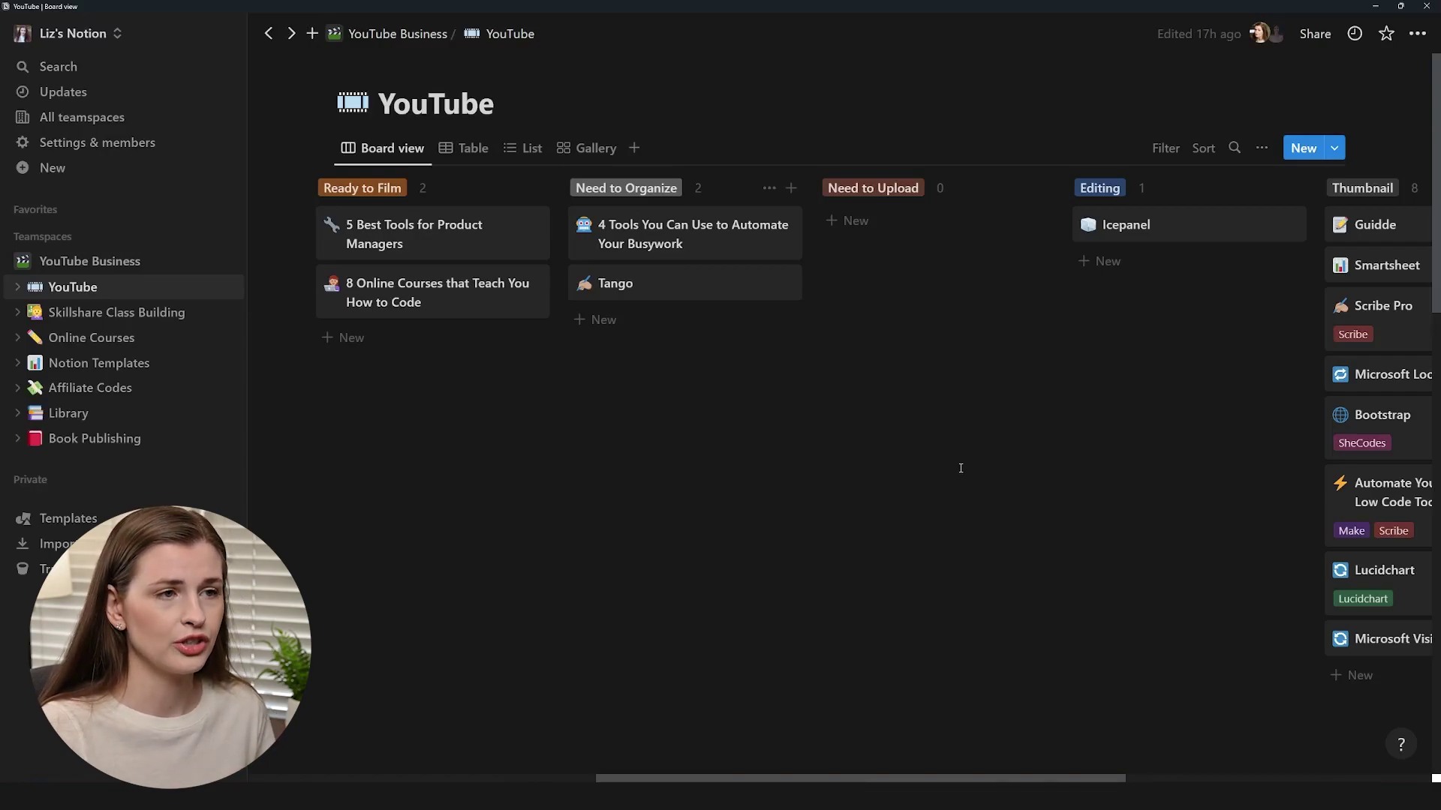
{"action": "left_click", "coordinate": [1188, 225]}
{"action": "scroll", "coordinate": [1132, 407], "scroll_direction": "down", "scroll_amount": 1}
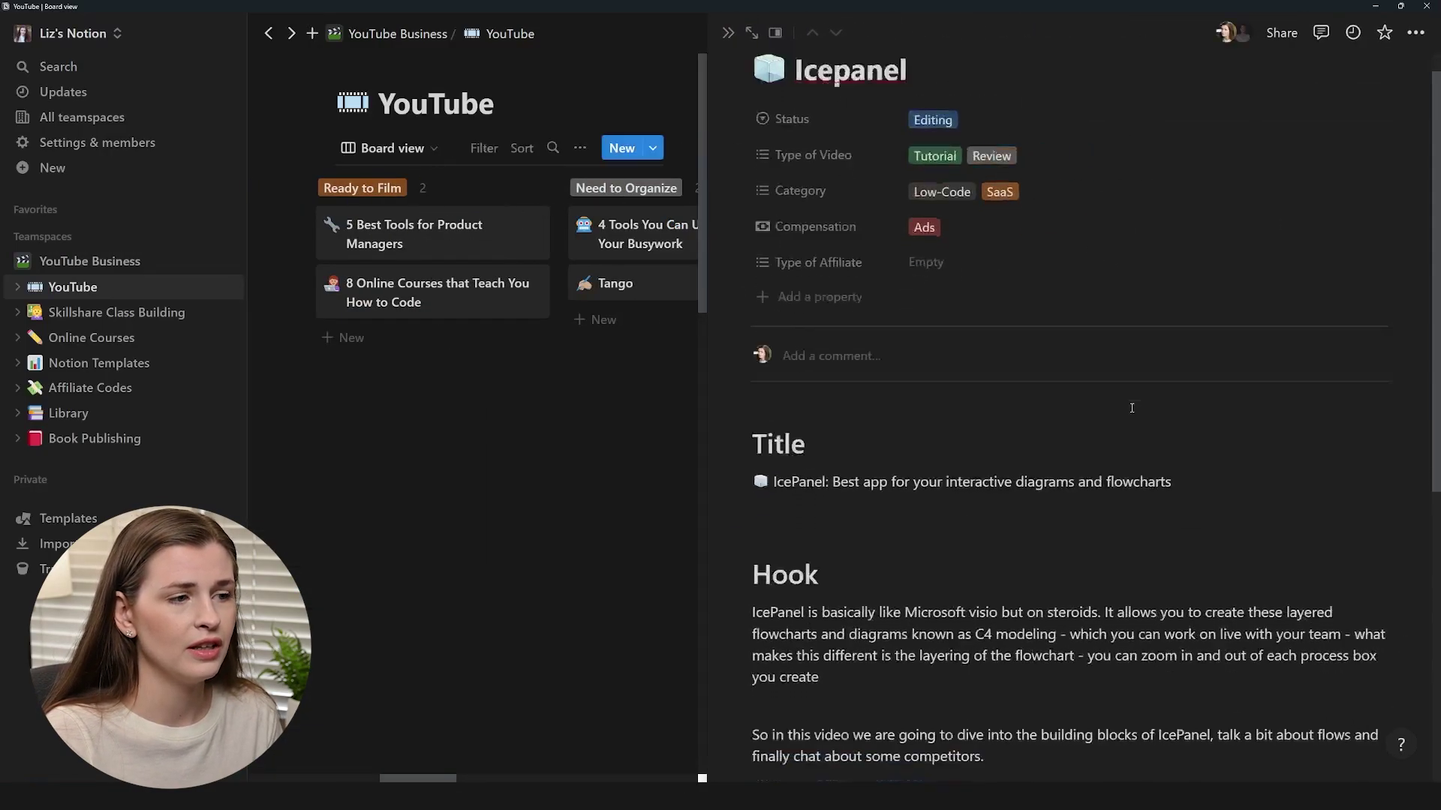
{"action": "scroll", "coordinate": [1131, 407], "scroll_direction": "down", "scroll_amount": 6}
{"action": "left_click", "coordinate": [564, 562]}
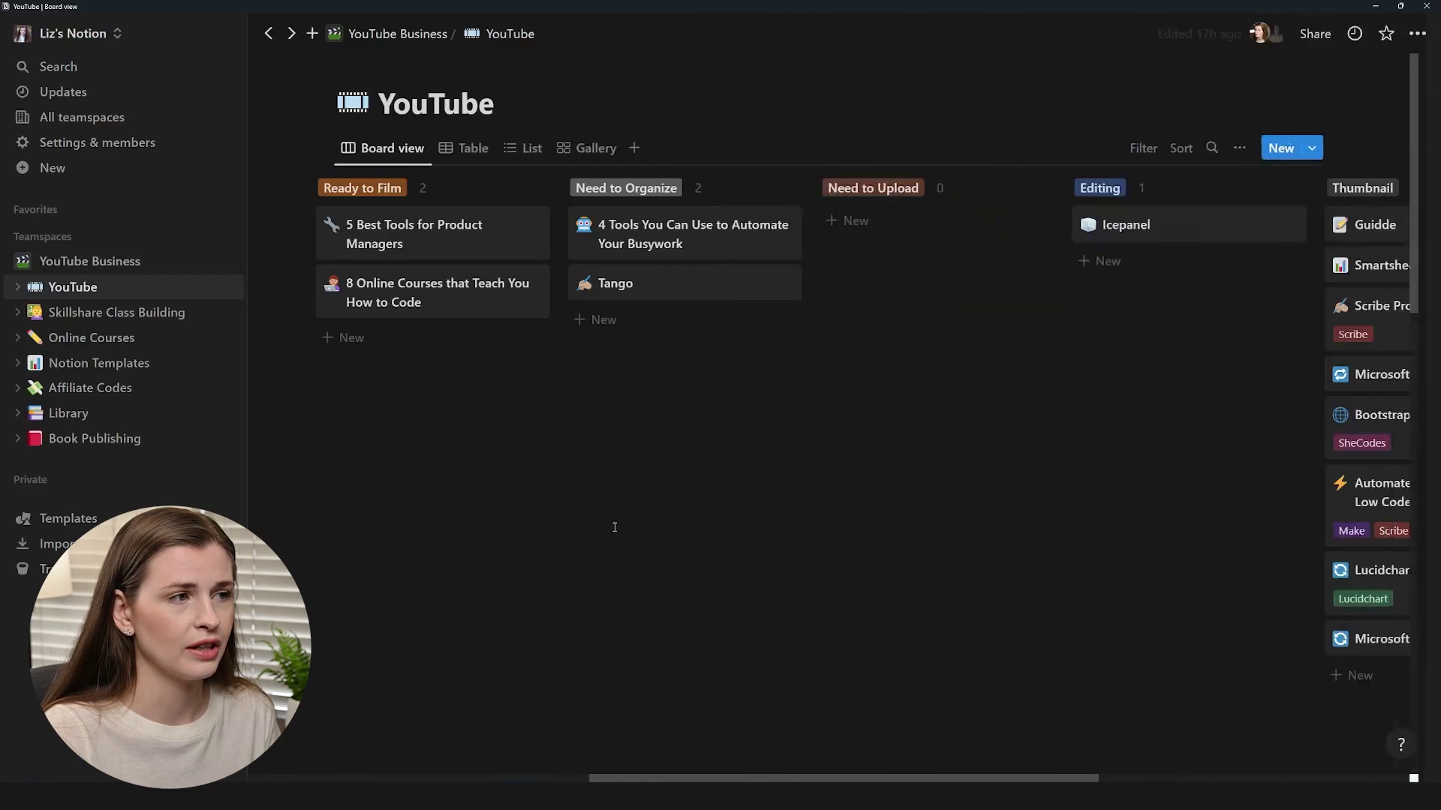
Step: Look through the Scribe Pro video card, then close its preview
{"action": "scroll", "coordinate": [1190, 425], "scroll_direction": "right", "scroll_amount": 2}
{"action": "left_click", "coordinate": [1355, 333]}
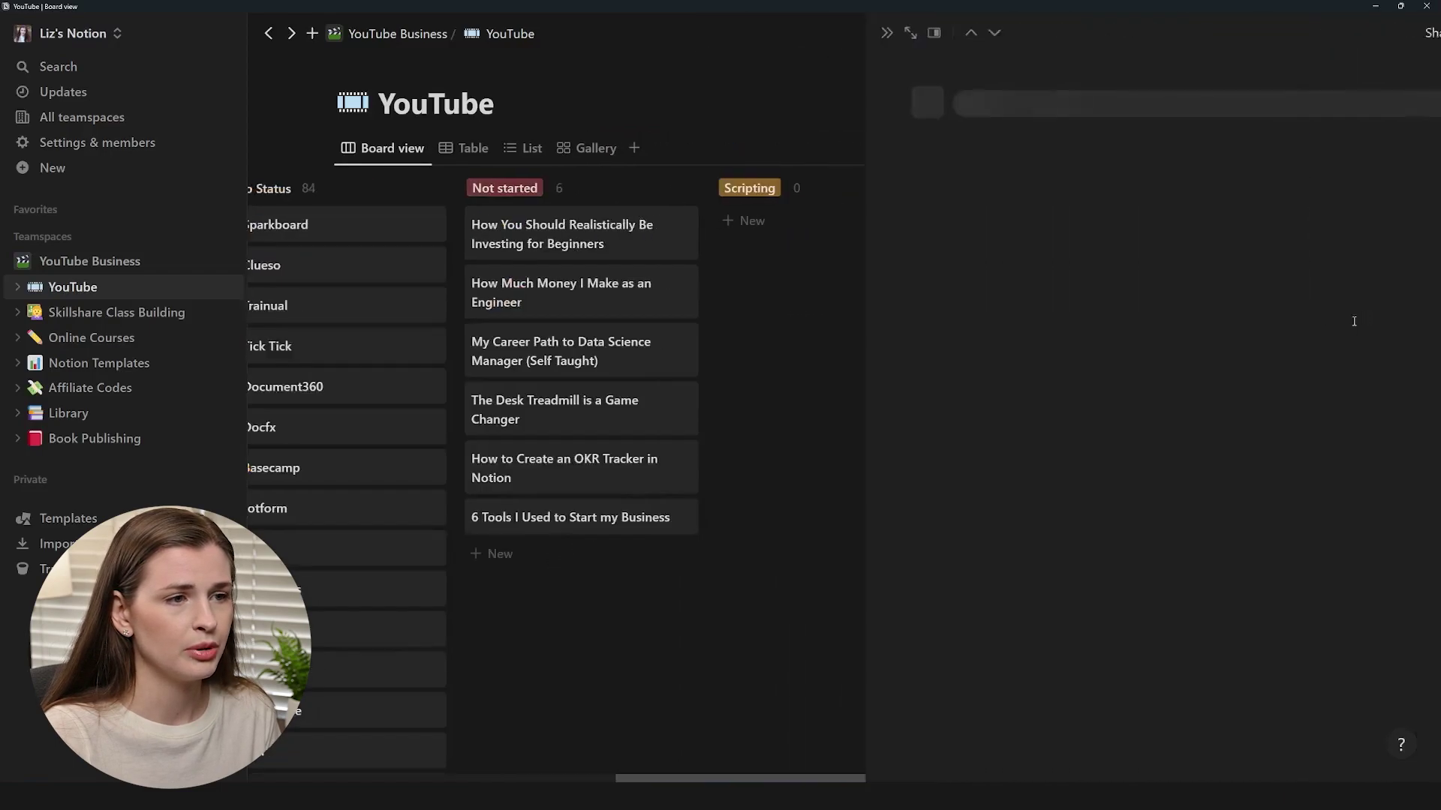
{"action": "scroll", "coordinate": [1202, 504], "scroll_direction": "down", "scroll_amount": 9}
{"action": "scroll", "coordinate": [1201, 504], "scroll_direction": "down", "scroll_amount": 7}
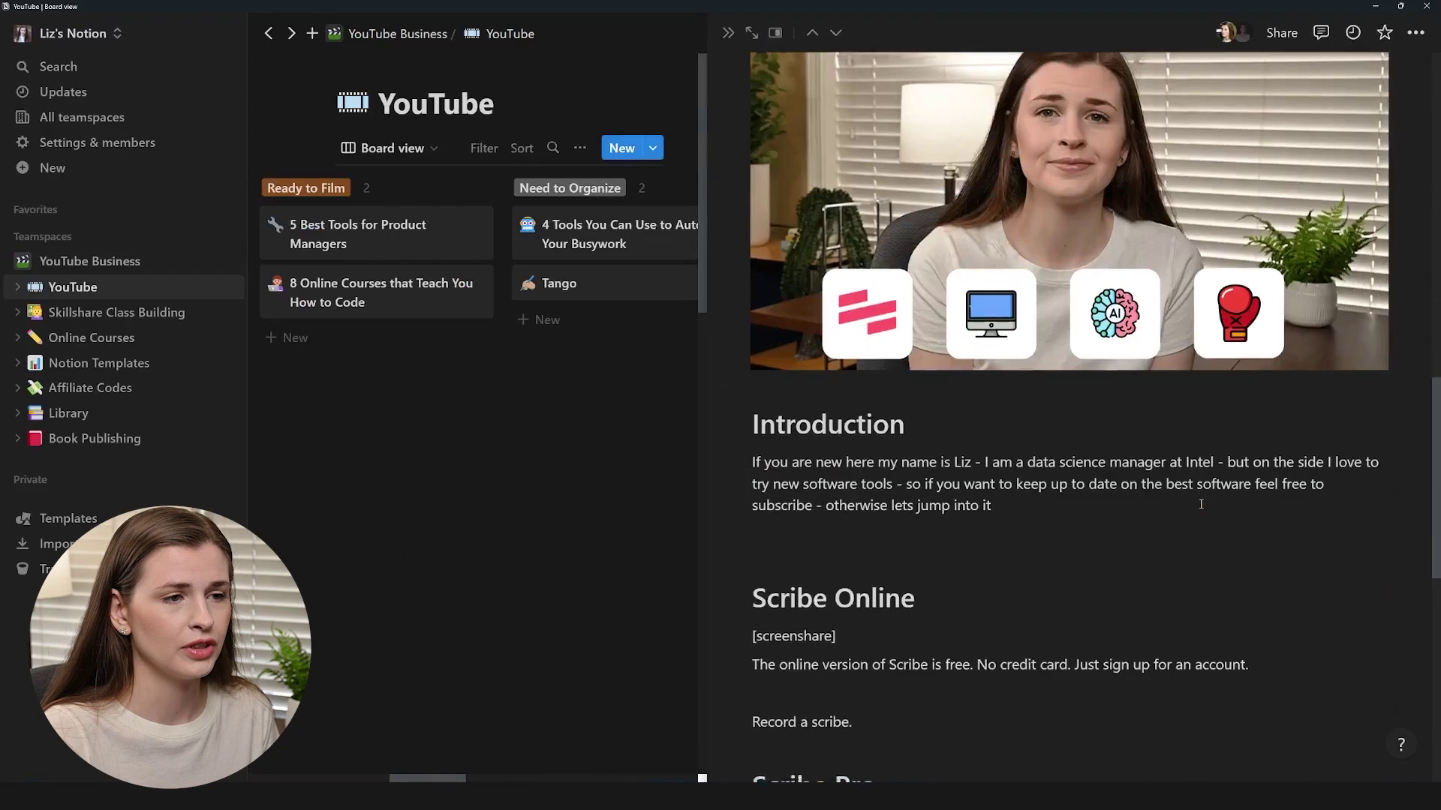
{"action": "left_click", "coordinate": [624, 508]}
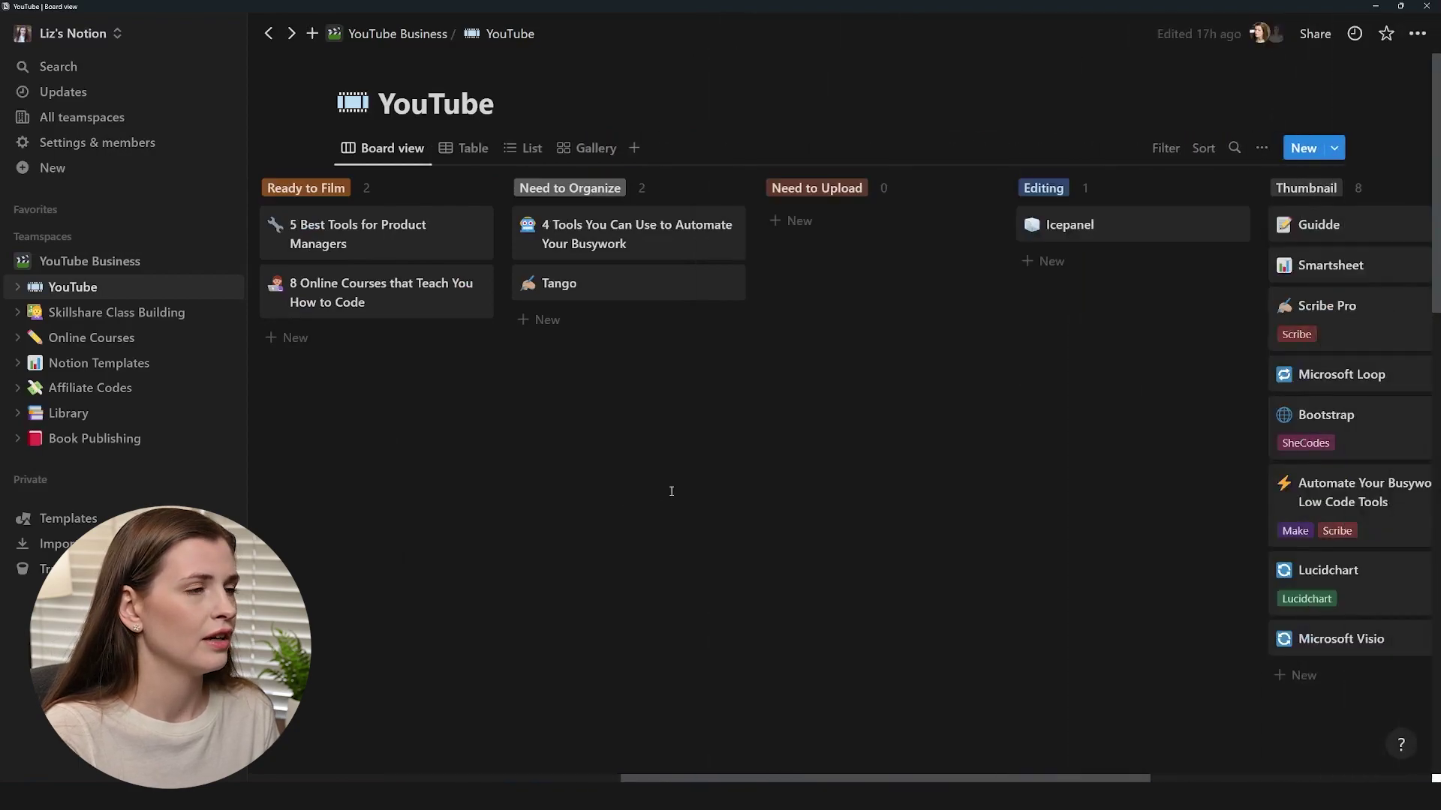
{"action": "scroll", "coordinate": [672, 492], "scroll_direction": "left", "scroll_amount": 3}
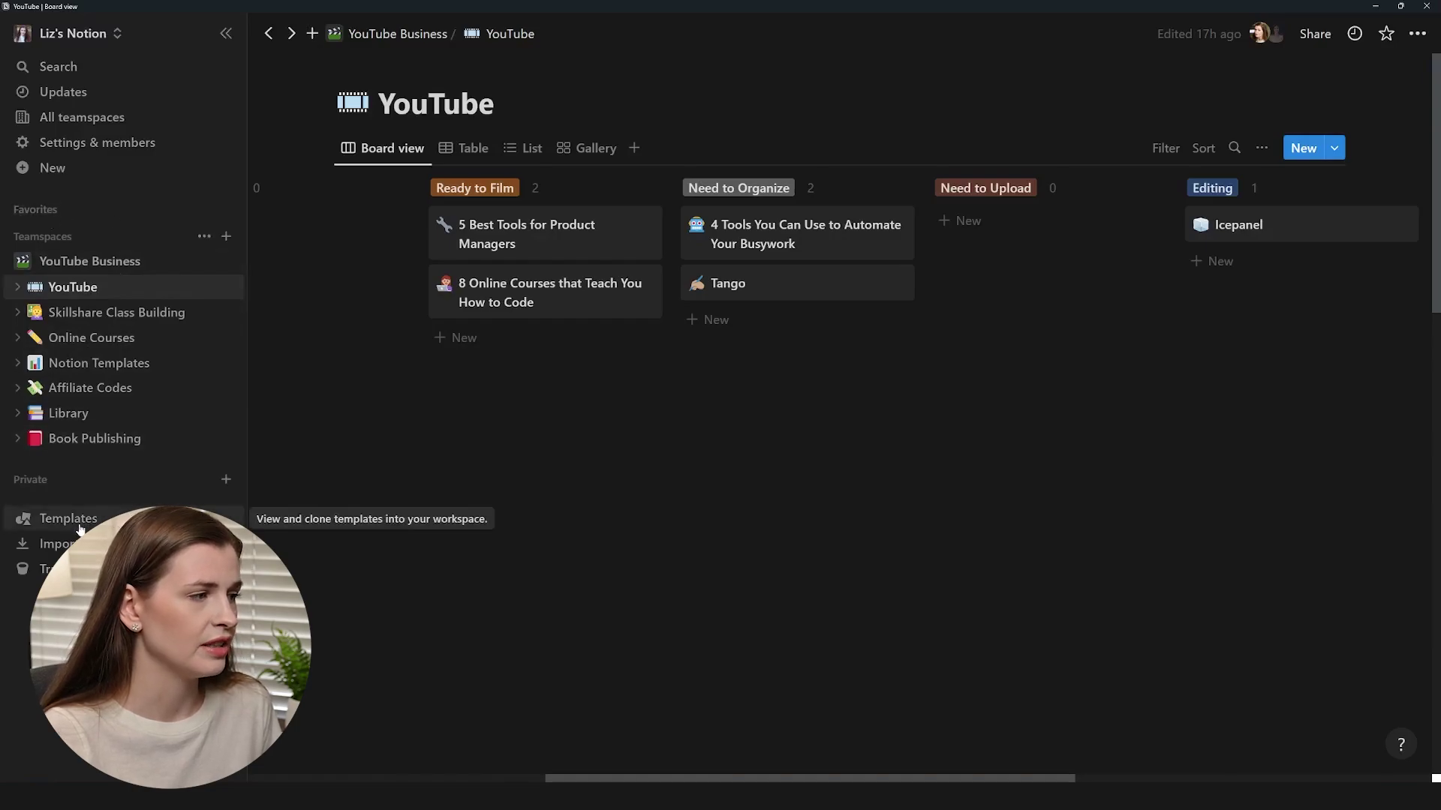
Step: Browse the workspace template gallery and the Projects & tasks template preview
{"action": "left_click", "coordinate": [47, 518]}
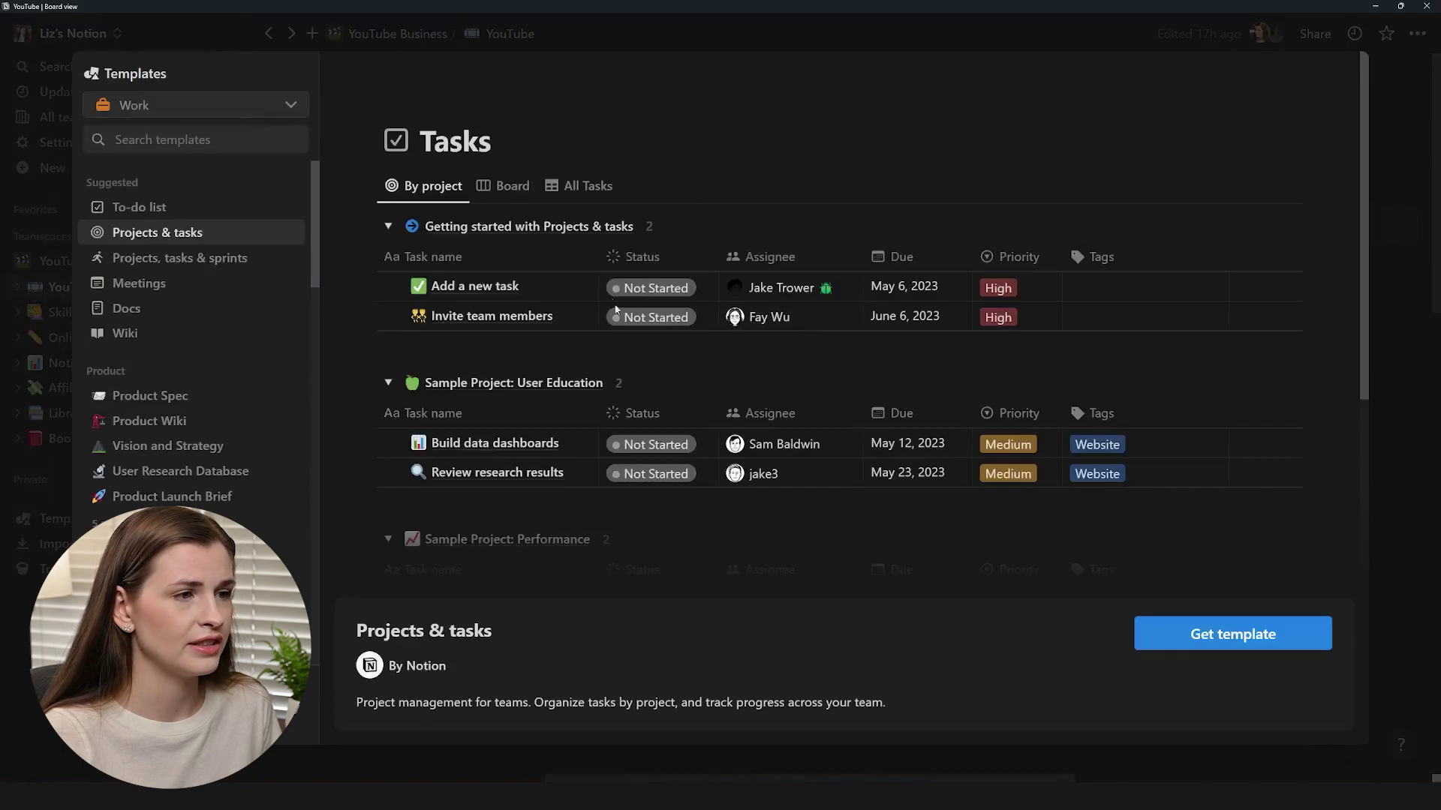
{"action": "scroll", "coordinate": [630, 337], "scroll_direction": "down", "scroll_amount": 3}
{"action": "scroll", "coordinate": [660, 398], "scroll_direction": "up", "scroll_amount": 3}
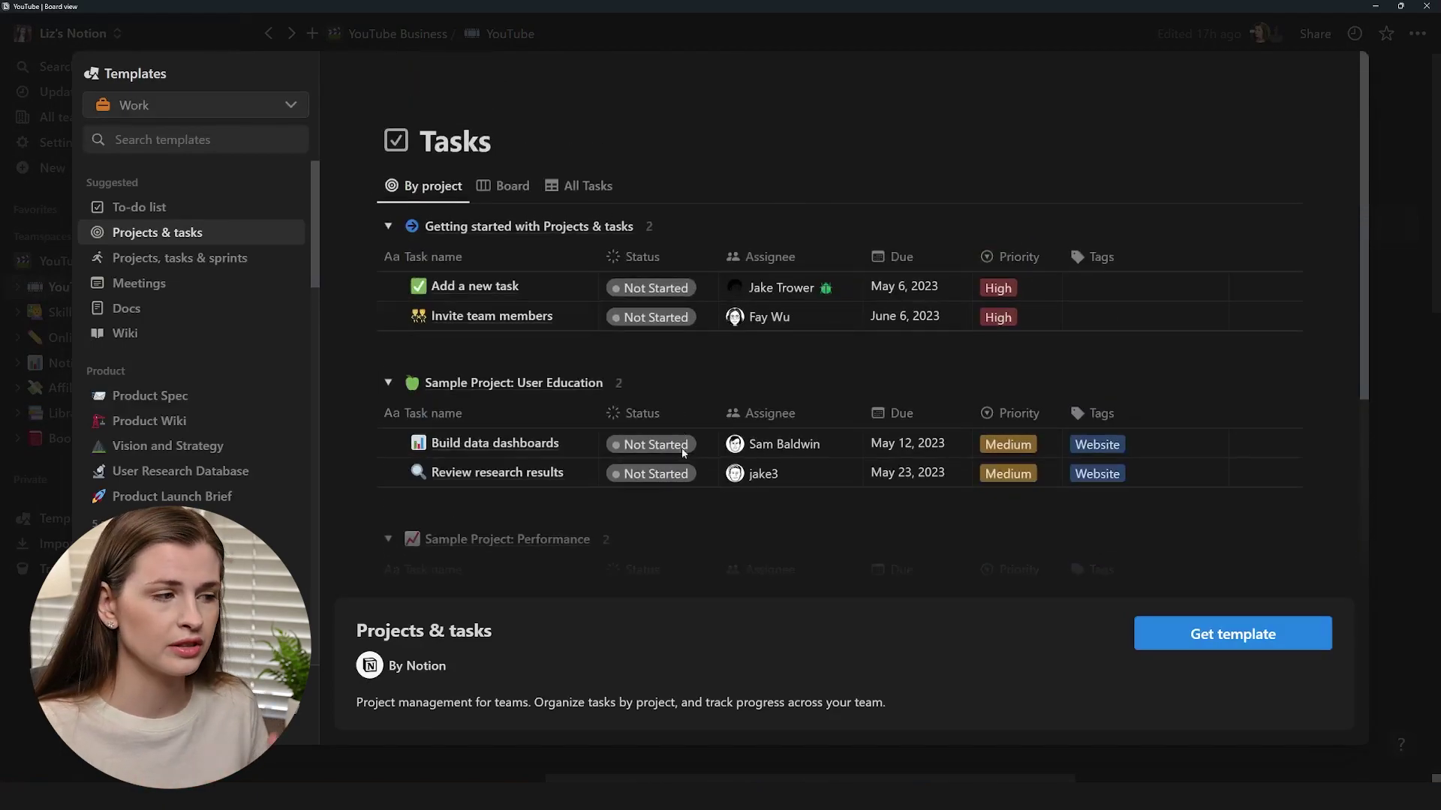
{"action": "scroll", "coordinate": [750, 495], "scroll_direction": "down", "scroll_amount": 3}
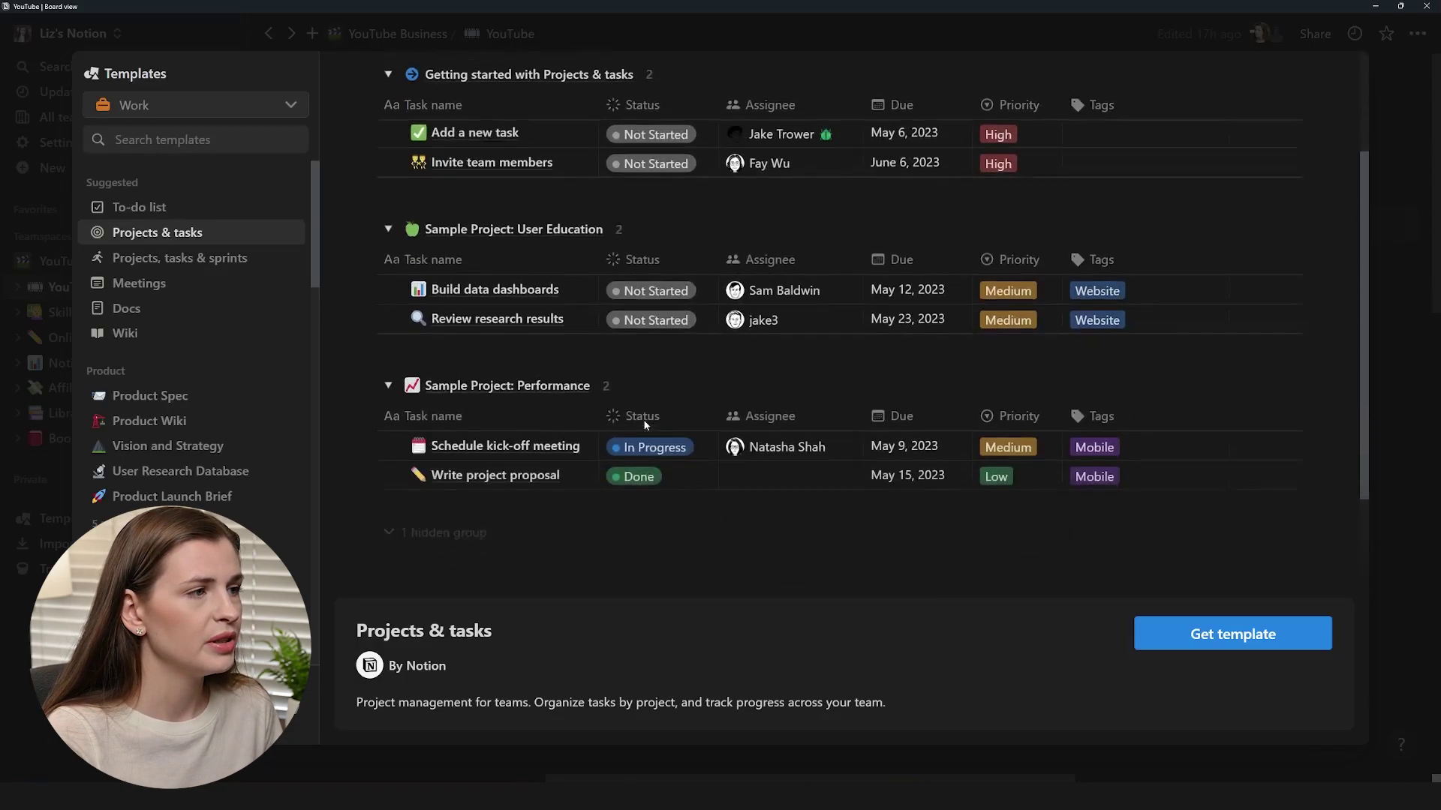
{"action": "scroll", "coordinate": [565, 471], "scroll_direction": "up", "scroll_amount": 3}
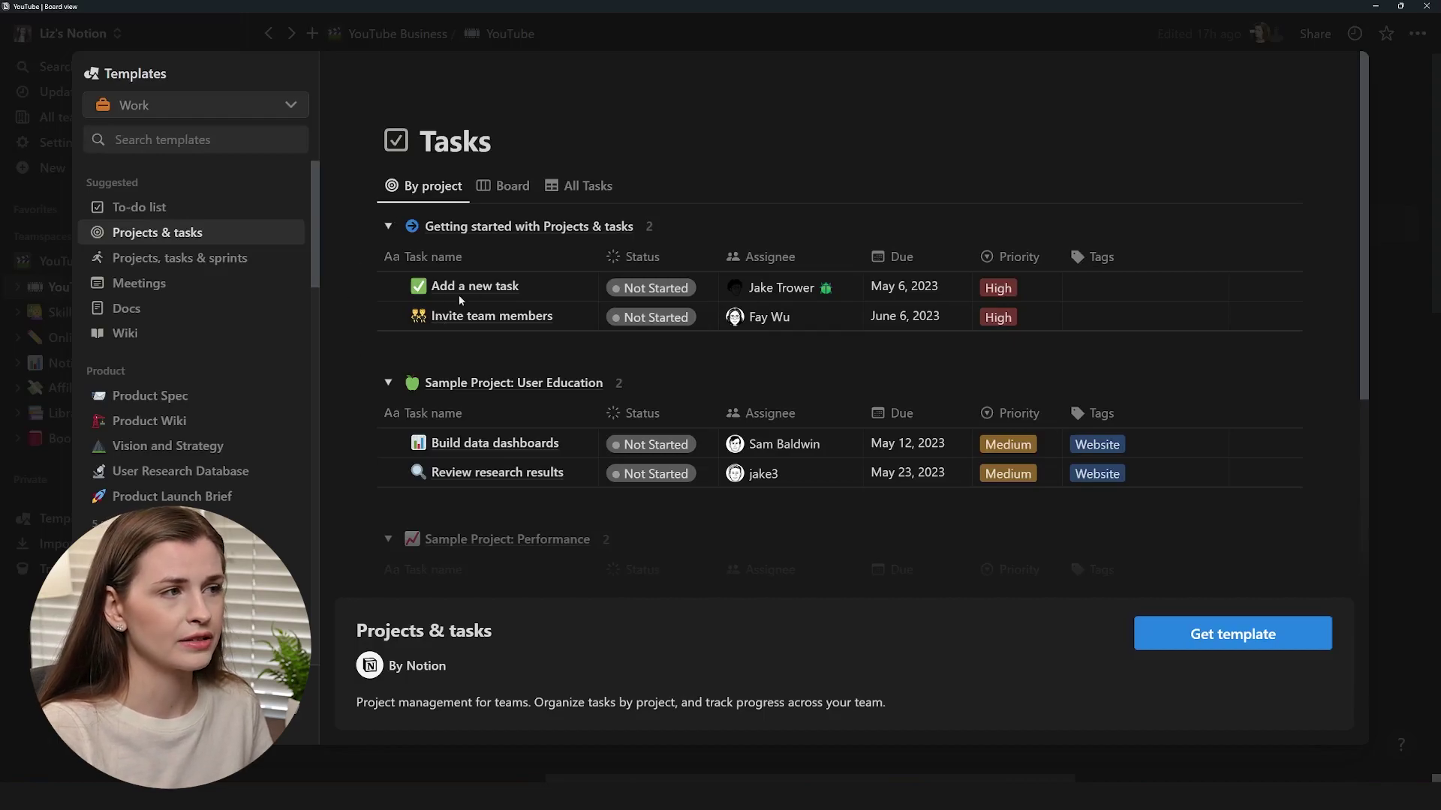
{"action": "scroll", "coordinate": [452, 304], "scroll_direction": "down", "scroll_amount": 3}
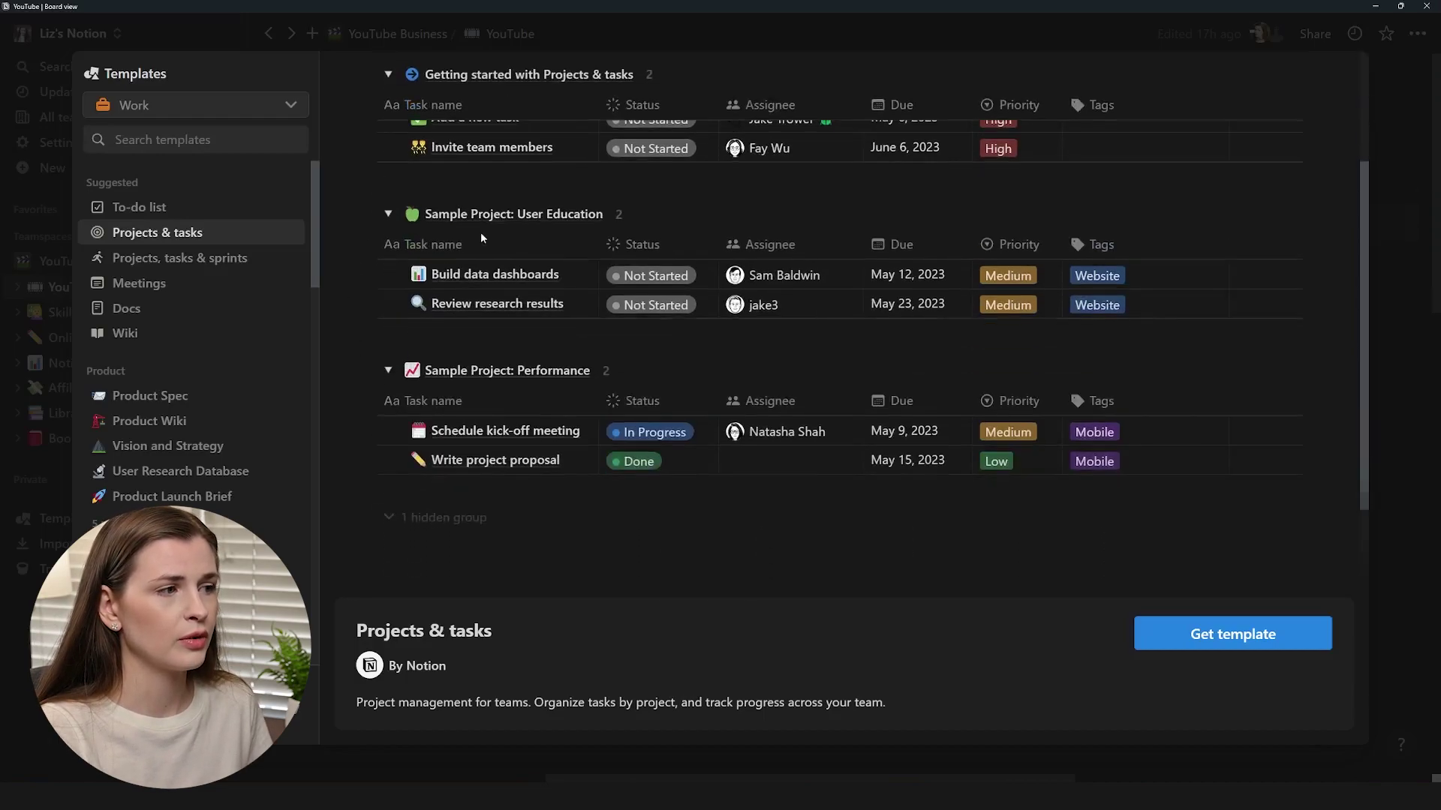
{"action": "scroll", "coordinate": [477, 211], "scroll_direction": "up", "scroll_amount": 2}
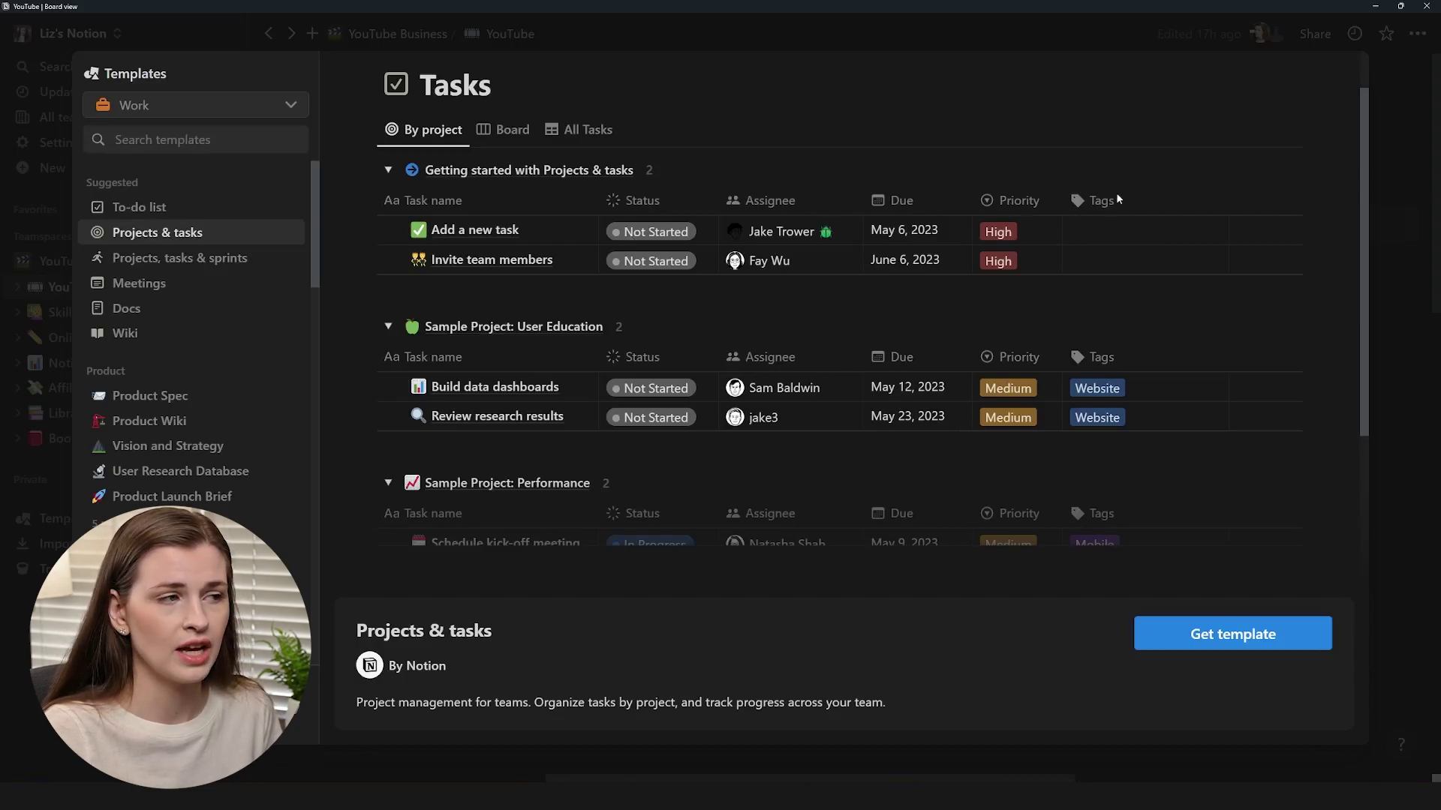
{"action": "scroll", "coordinate": [1125, 418], "scroll_direction": "down", "scroll_amount": 3}
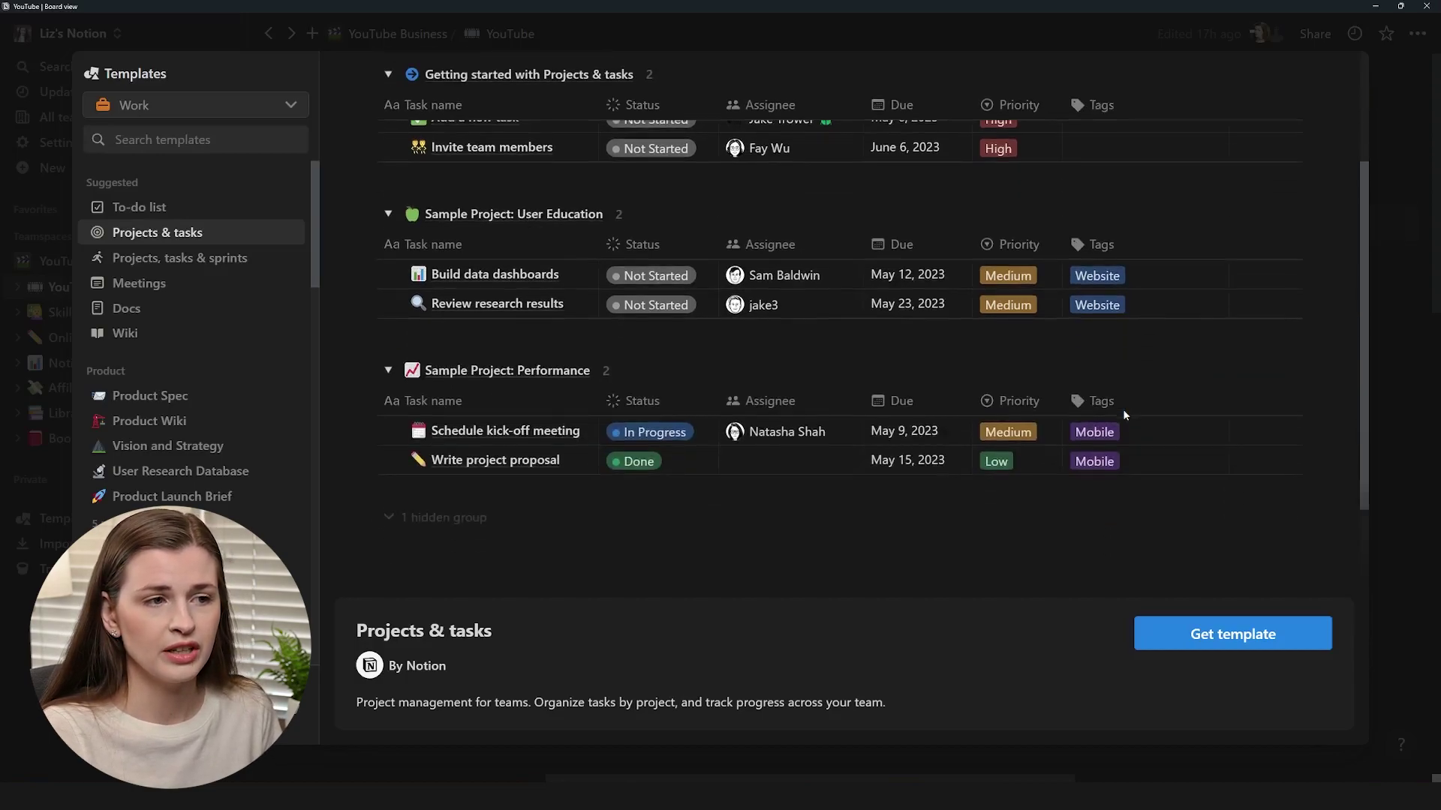
{"action": "scroll", "coordinate": [1125, 469], "scroll_direction": "up", "scroll_amount": 5}
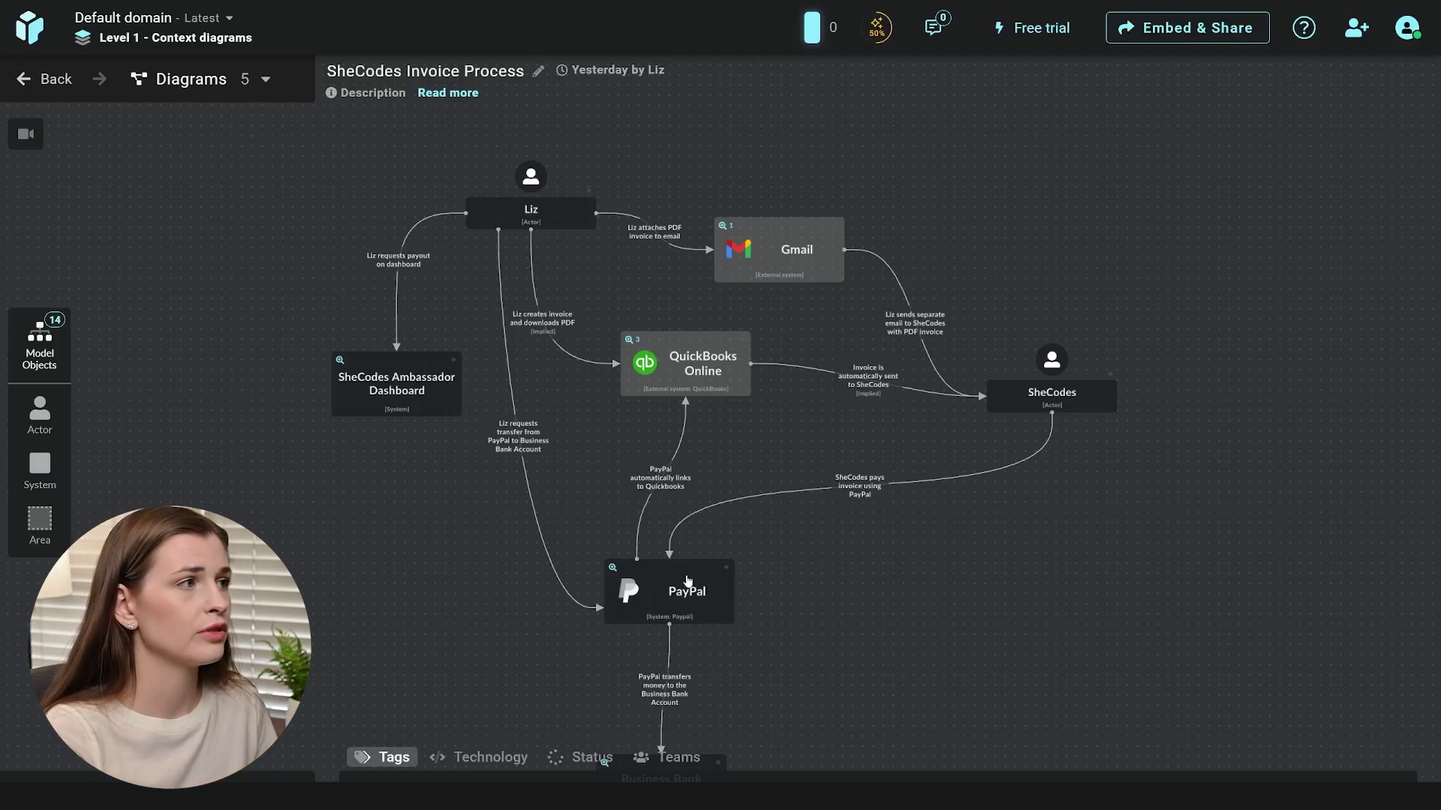
Step: Switch to the 'Building an App' diagram and move the Customer actor slightly up-left
{"action": "left_click", "coordinate": [214, 78]}
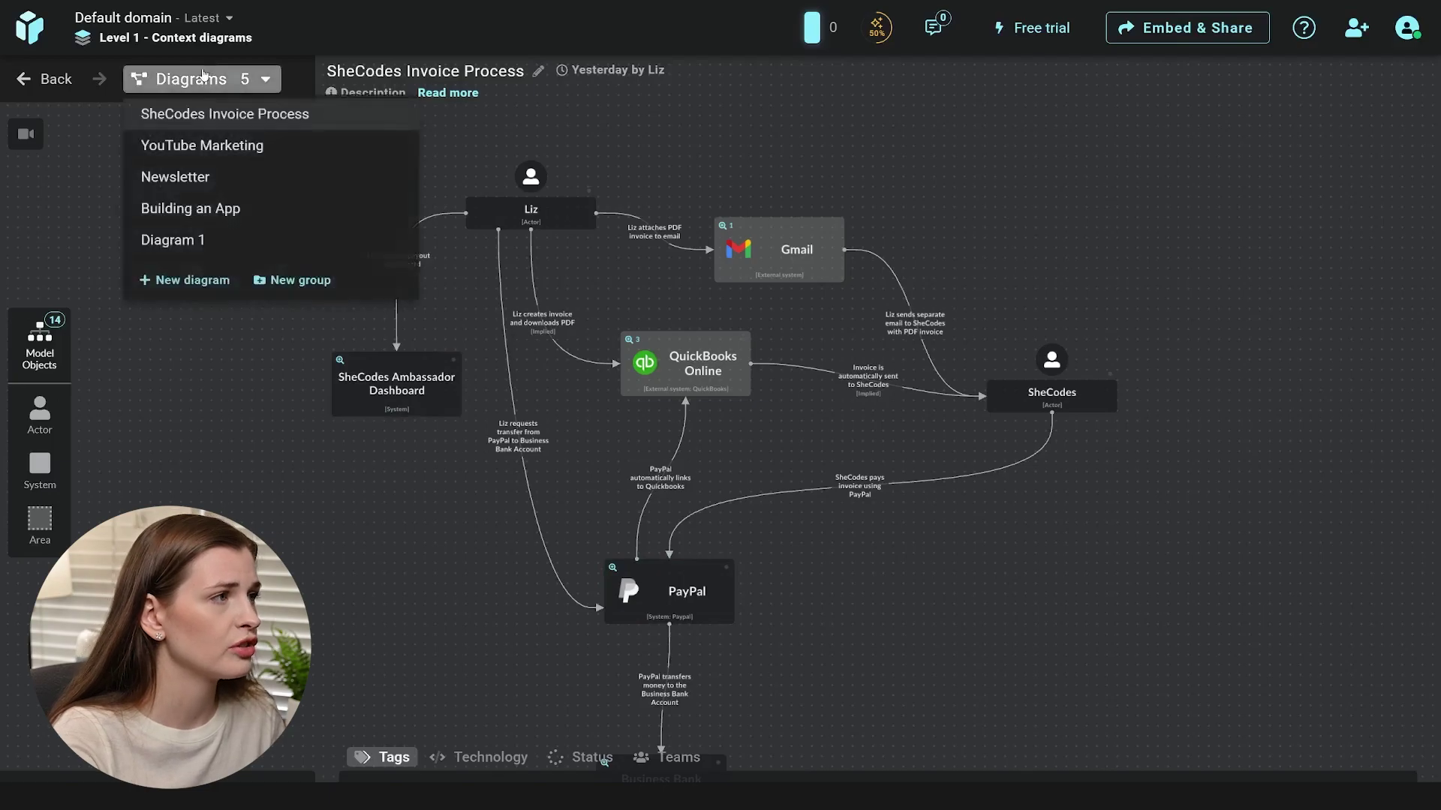
{"action": "left_click", "coordinate": [214, 210]}
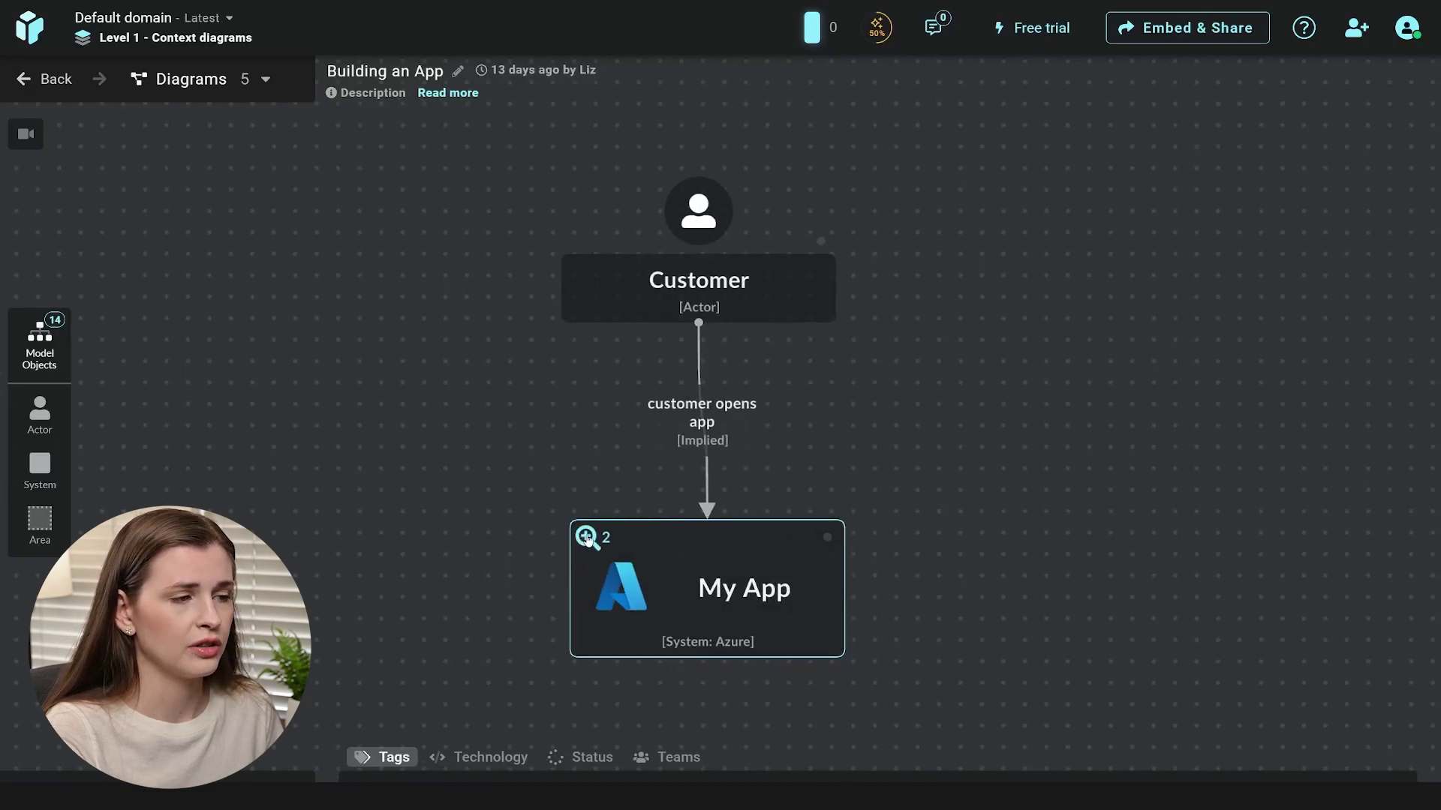
{"action": "mouse_move", "coordinate": [698, 289]}
{"action": "left_mouse_down"}
{"action": "mouse_move", "coordinate": [678, 254]}
{"action": "mouse_move", "coordinate": [689, 264]}
{"action": "left_mouse_up"}
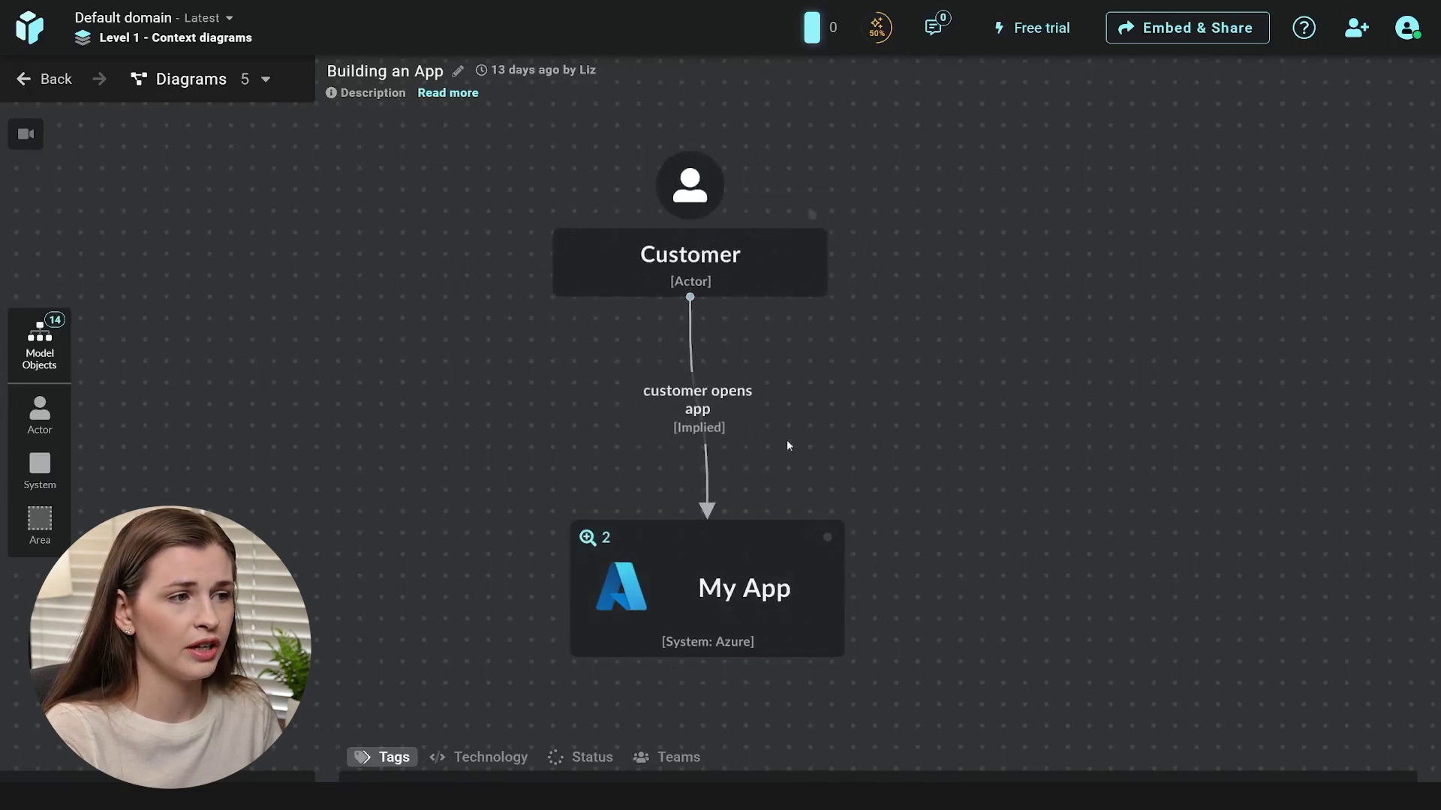
{"action": "left_click", "coordinate": [641, 640]}
Step: In My App's Level 2 view, move the Frontend app down-left and select the Backend store
{"action": "left_click", "coordinate": [588, 538]}
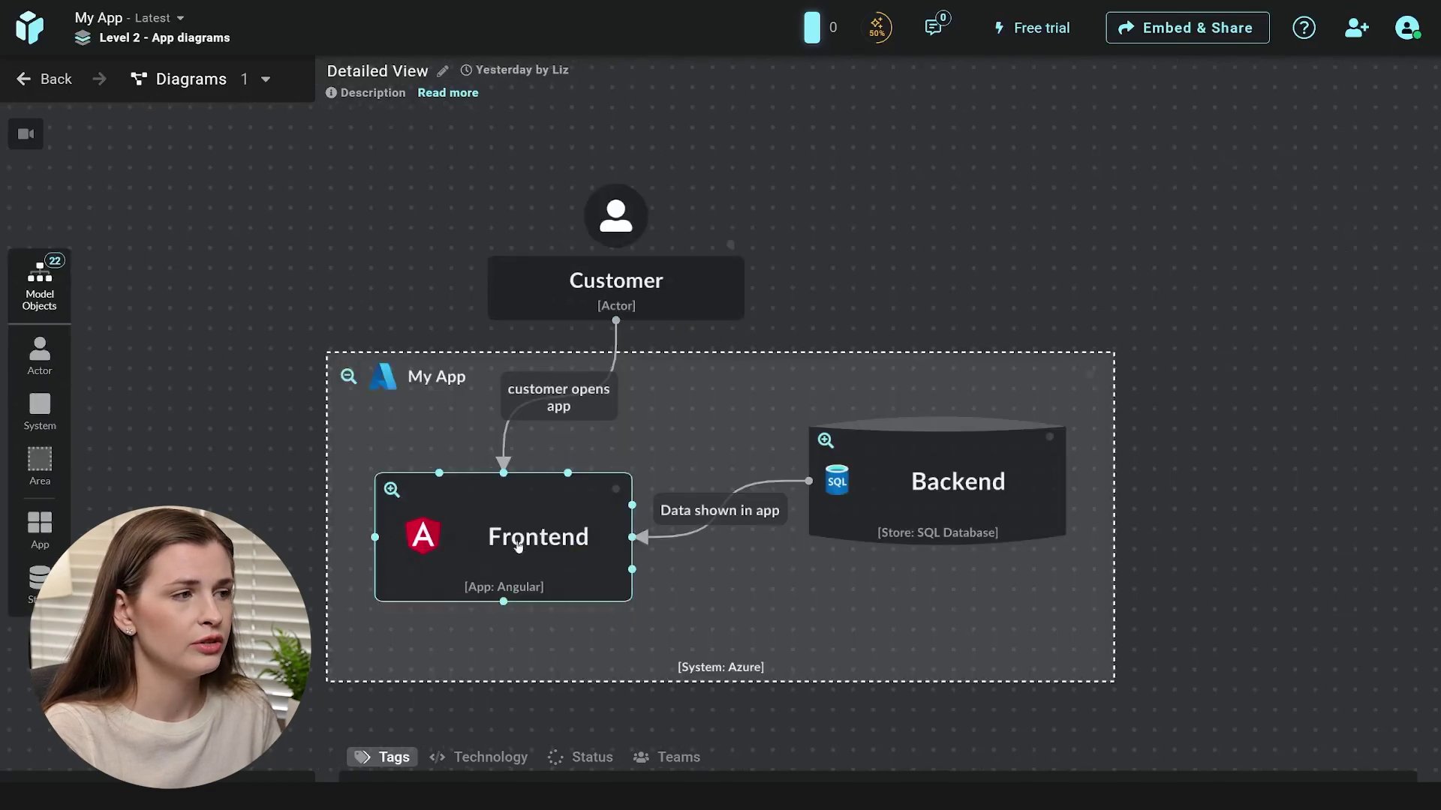
{"action": "left_click_drag", "start_coordinate": [538, 523], "coordinate": [514, 548]}
{"action": "left_click", "coordinate": [939, 536]}
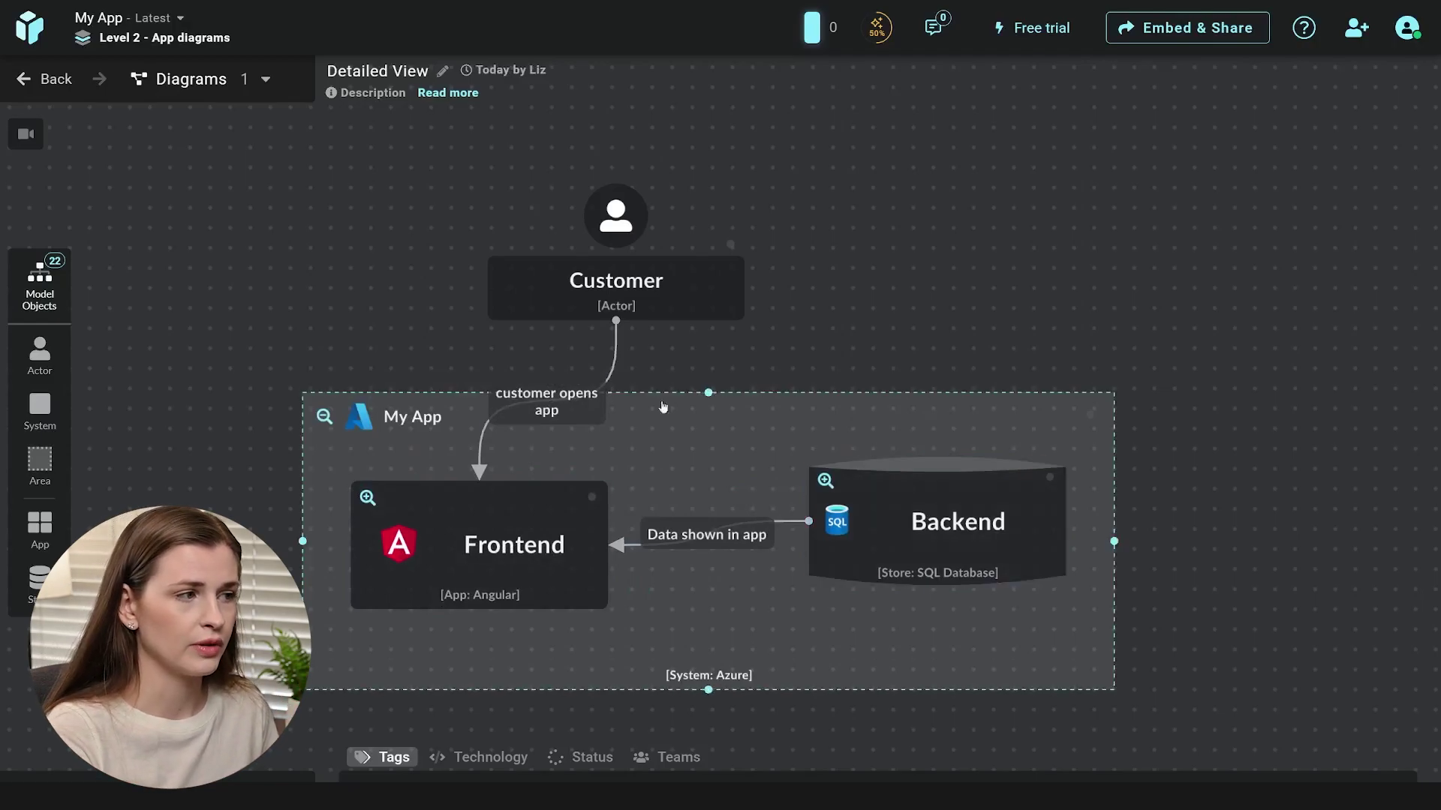
Step: Return to 'Building an App' and move the My App box slightly up-left
{"action": "left_click", "coordinate": [324, 417]}
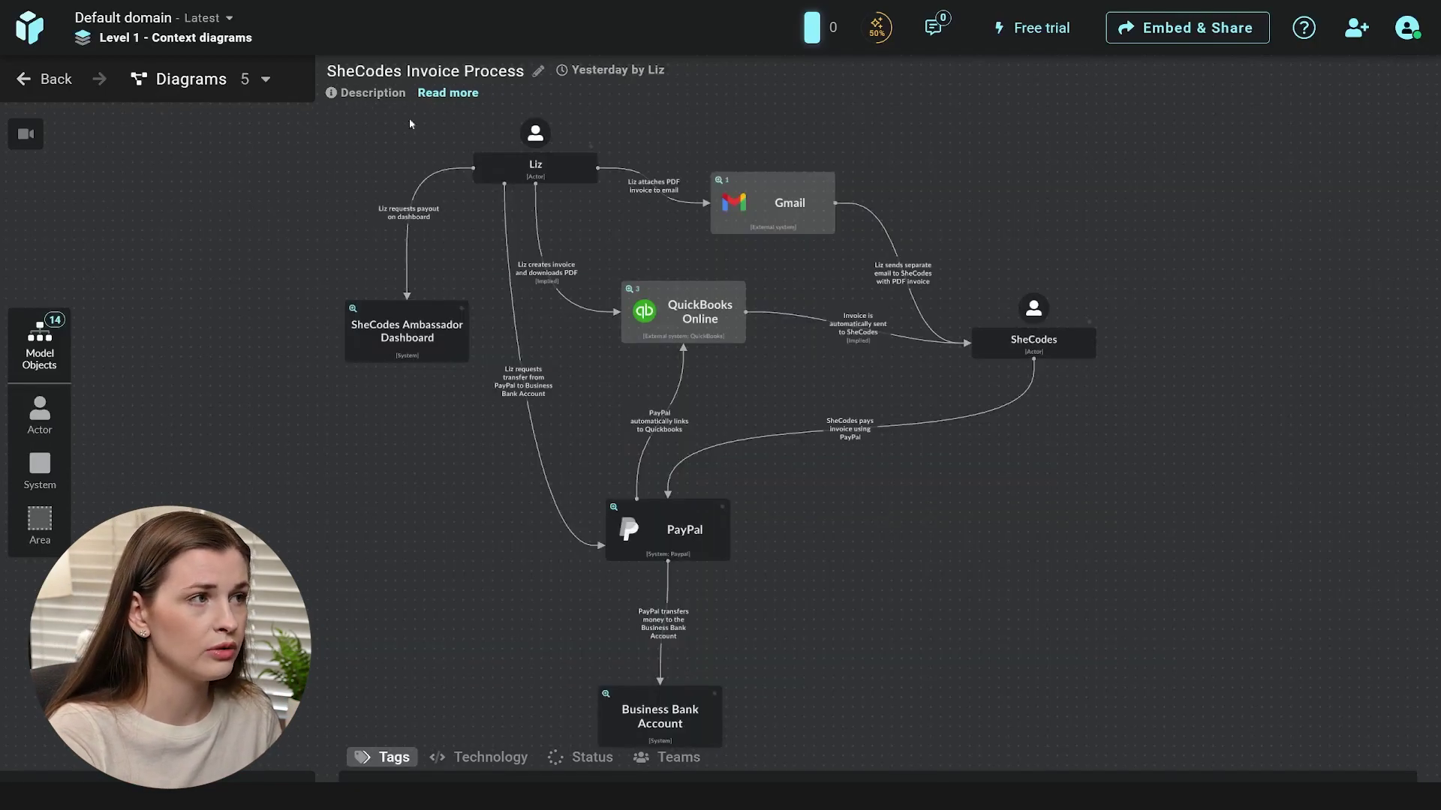
{"action": "left_click", "coordinate": [196, 80]}
{"action": "left_click", "coordinate": [219, 208]}
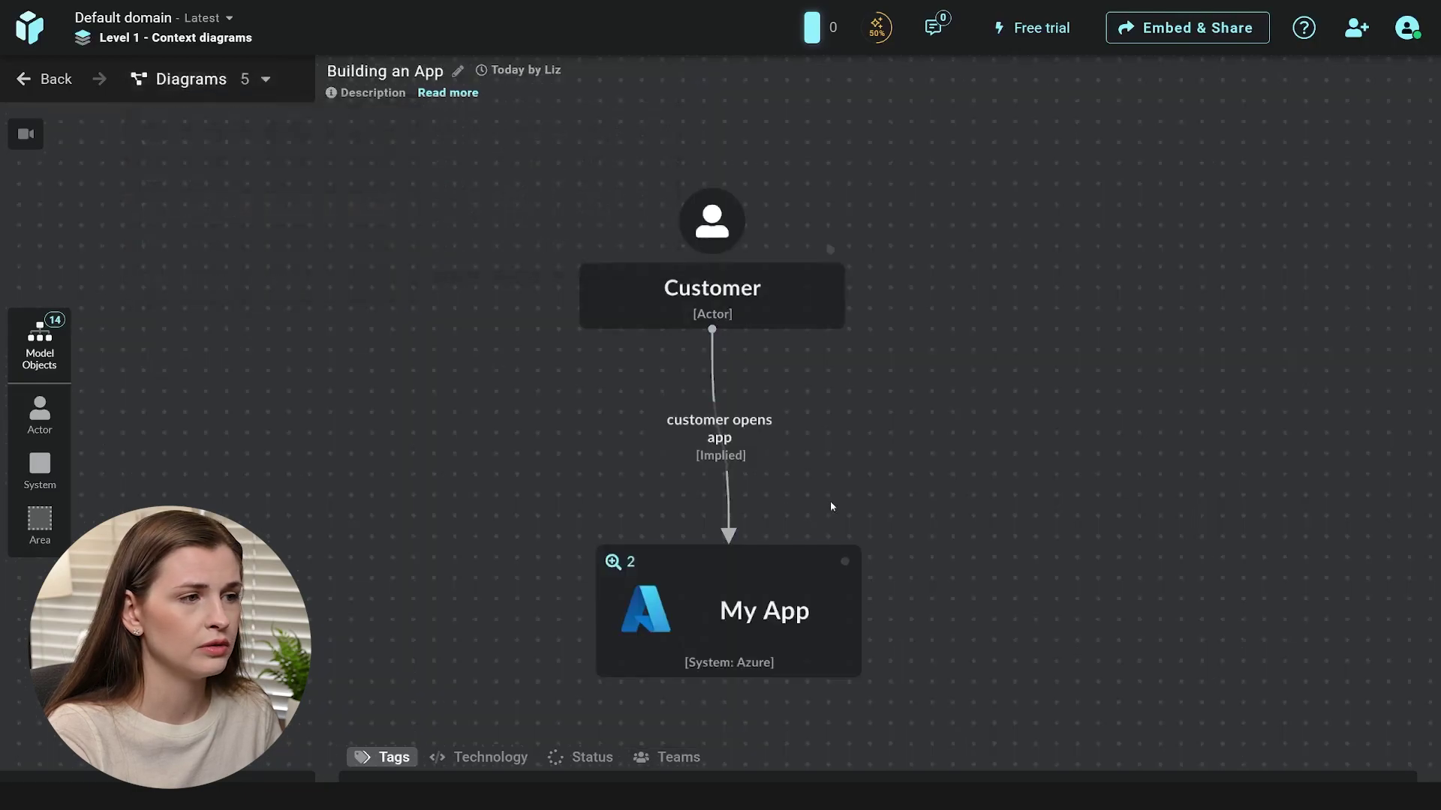
{"action": "left_click_drag", "start_coordinate": [609, 568], "coordinate": [584, 542]}
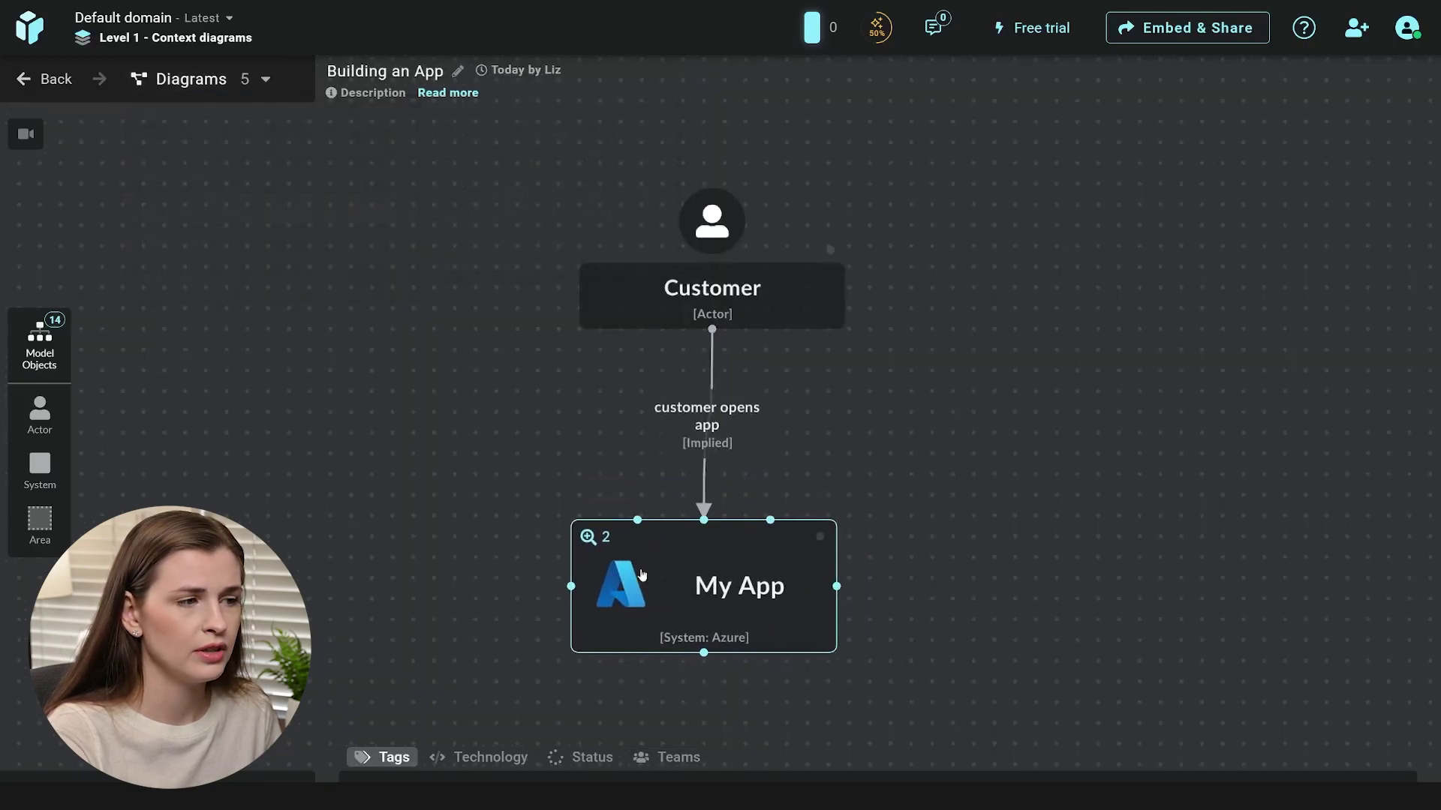
Step: Inspect the Frontend app's details in My App's Detailed View, including its detailed description field
{"action": "left_click", "coordinate": [593, 542]}
{"action": "left_click", "coordinate": [570, 537]}
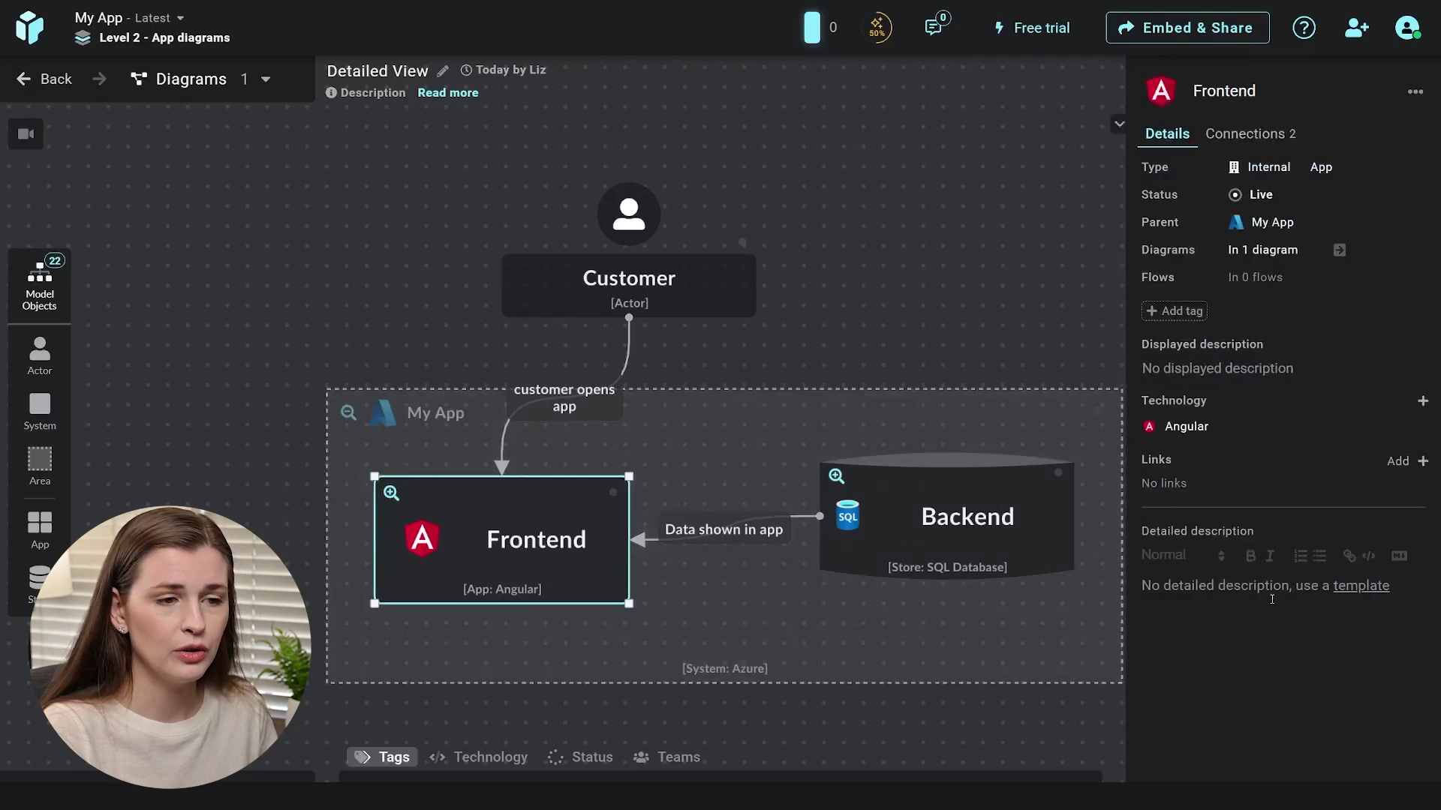
{"action": "left_click", "coordinate": [1271, 599]}
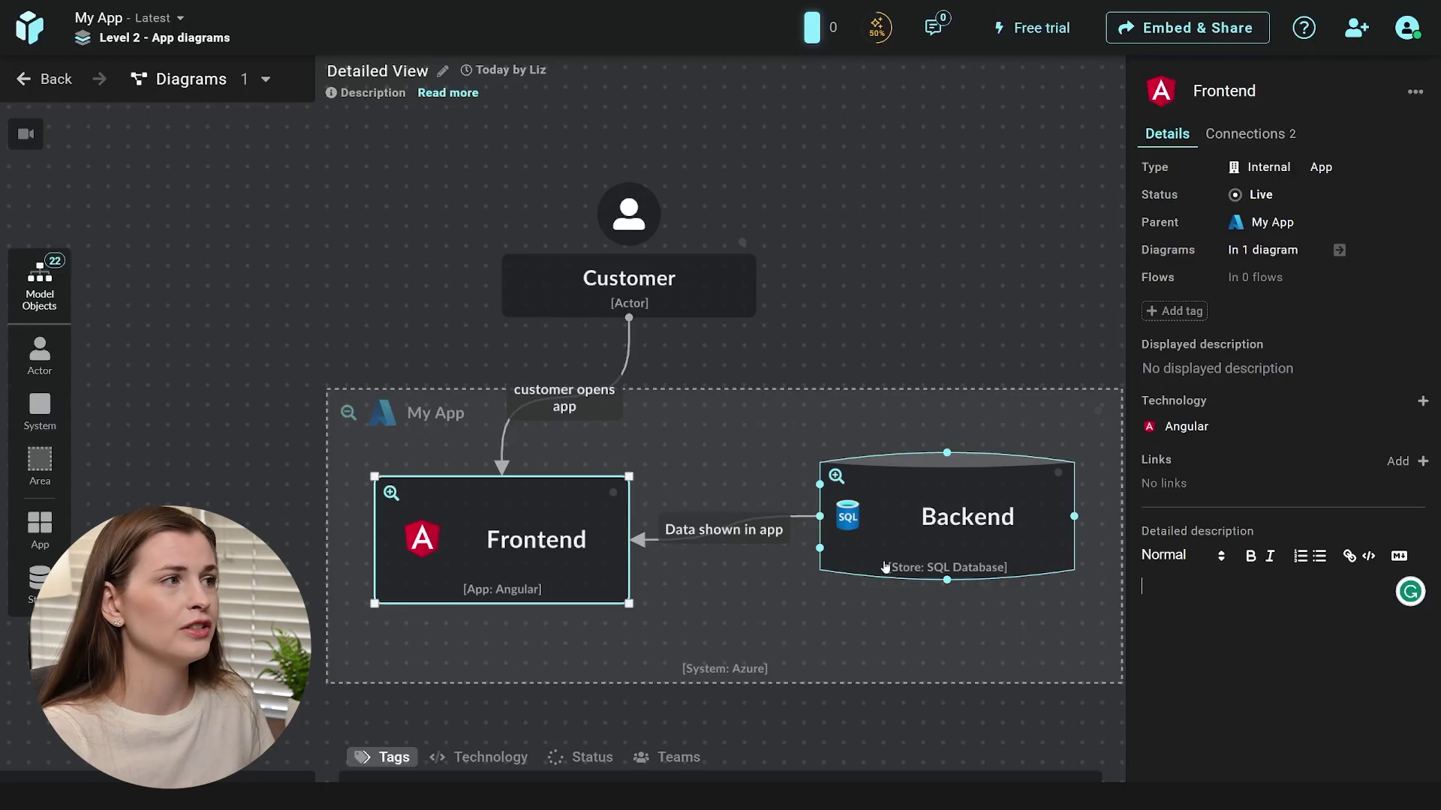
{"action": "left_click", "coordinate": [191, 78]}
{"action": "left_click", "coordinate": [176, 80]}
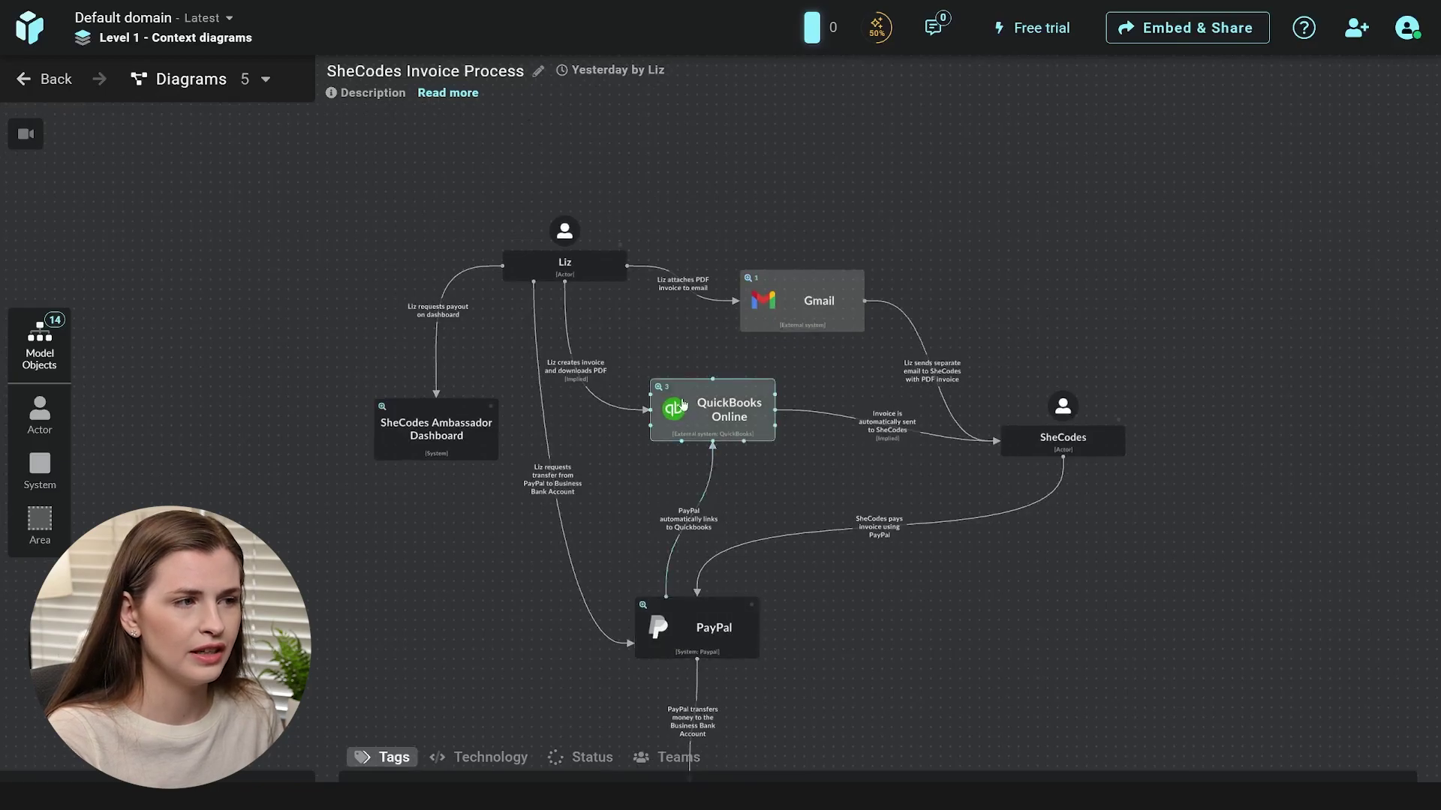
Step: Look inside the QuickBooks Online detail diagram and return to SheCodes Invoice Process
{"action": "left_click", "coordinate": [665, 388]}
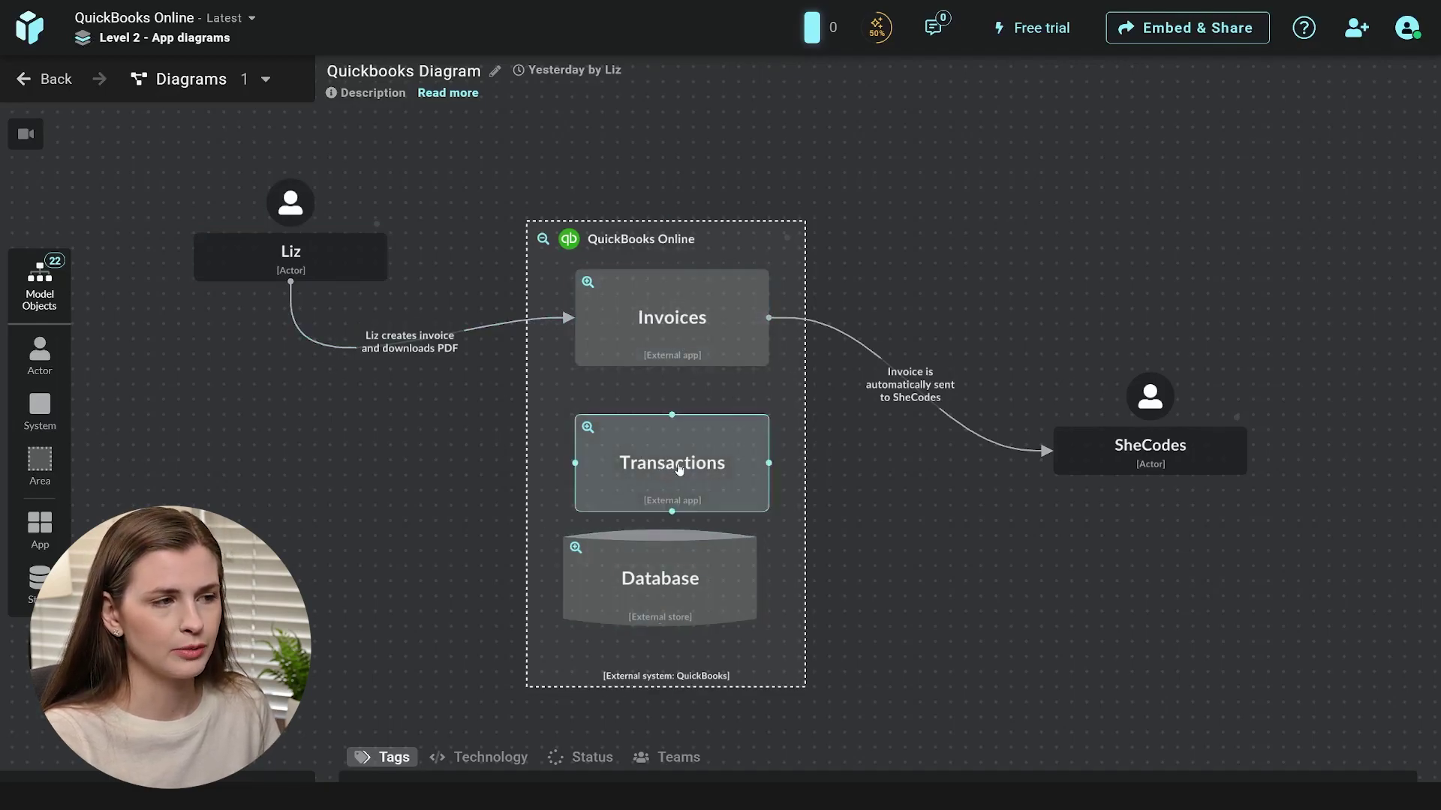
{"action": "left_click", "coordinate": [533, 242]}
{"action": "left_click", "coordinate": [540, 240]}
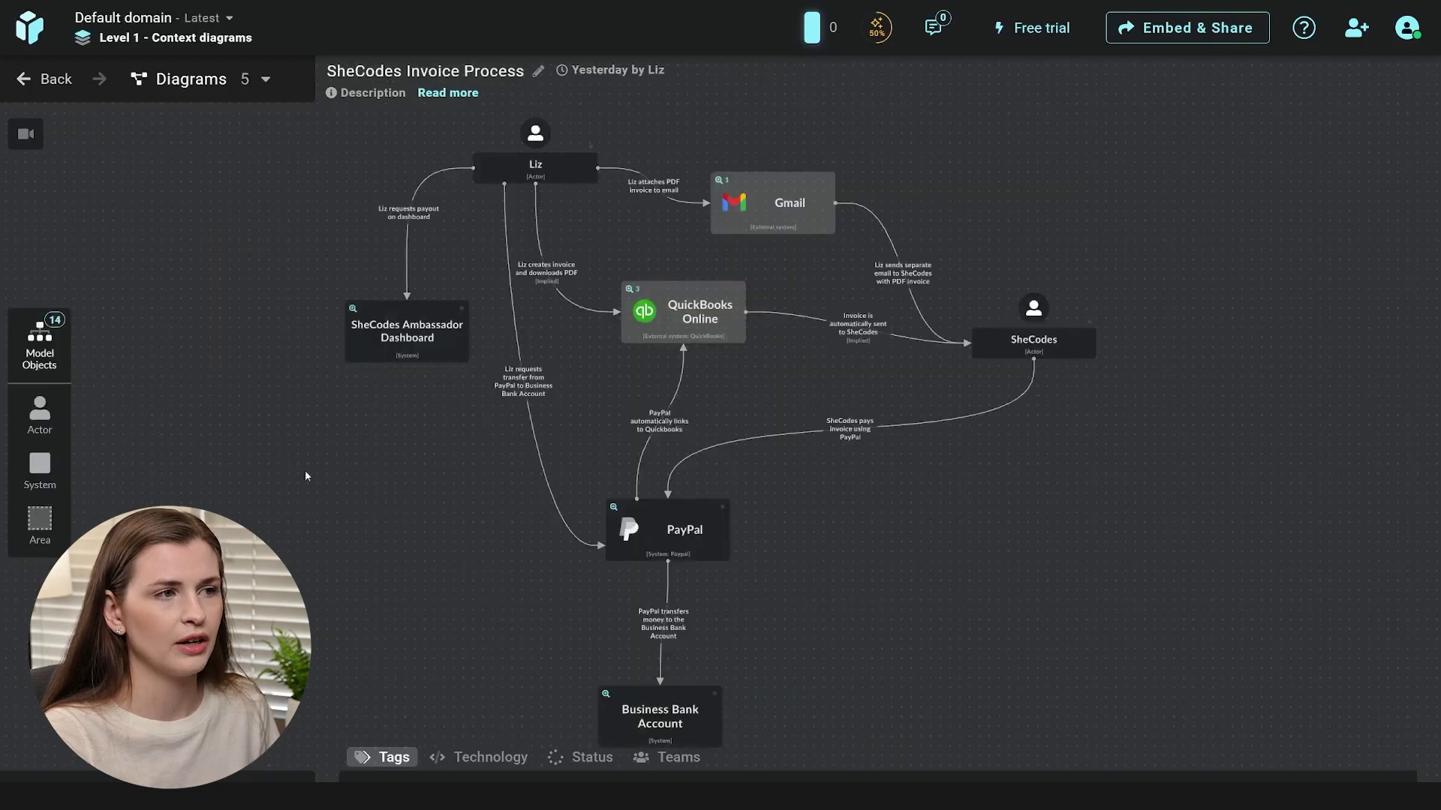
Step: Move PayPal up-left, the Ambassador Dashboard further left, and Gmail up-right
{"action": "left_click", "coordinate": [722, 538]}
{"action": "left_click_drag", "start_coordinate": [723, 537], "coordinate": [715, 526]}
{"action": "left_click_drag", "start_coordinate": [698, 334], "coordinate": [695, 334]}
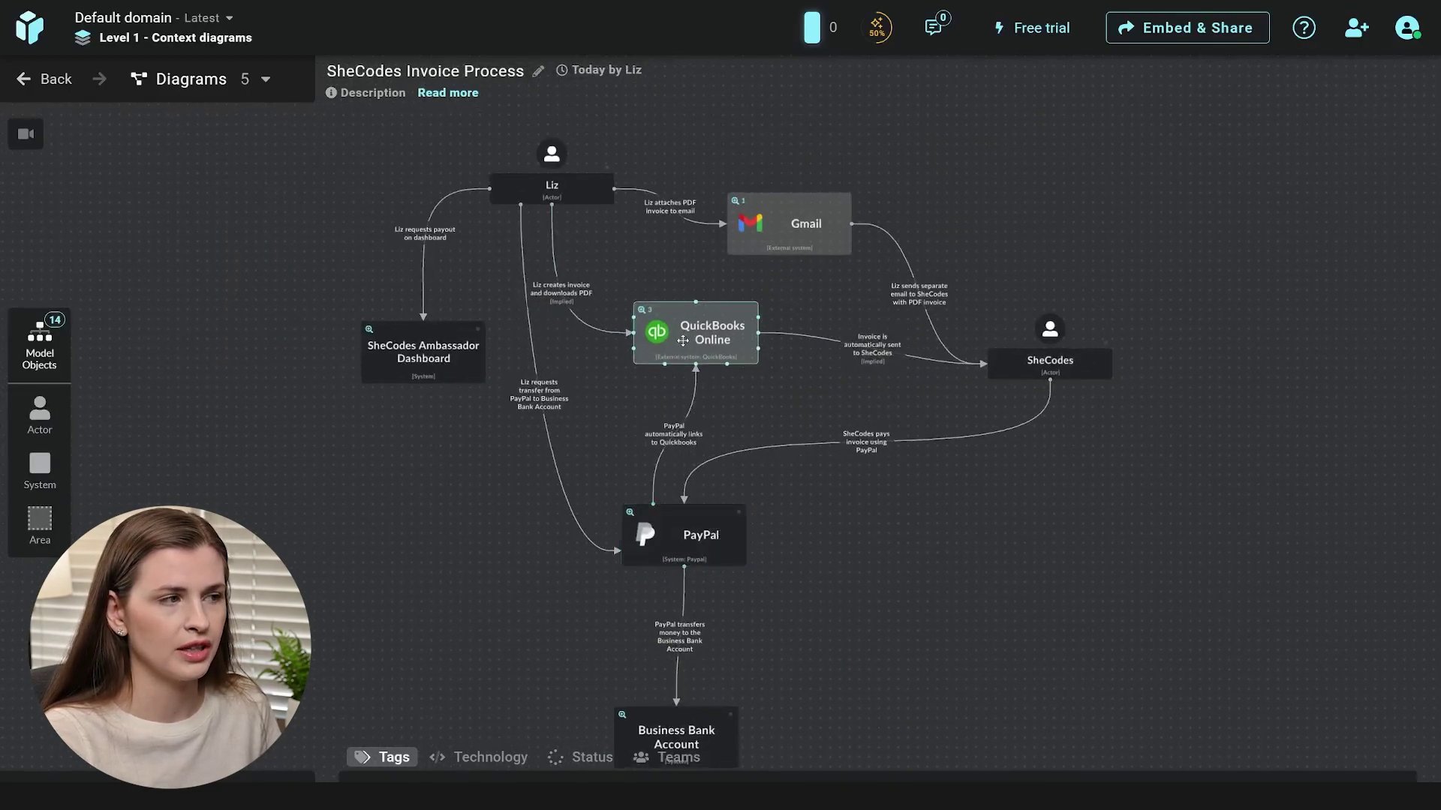
{"action": "left_click", "coordinate": [439, 361]}
{"action": "left_click", "coordinate": [687, 342]}
{"action": "left_click", "coordinate": [434, 359]}
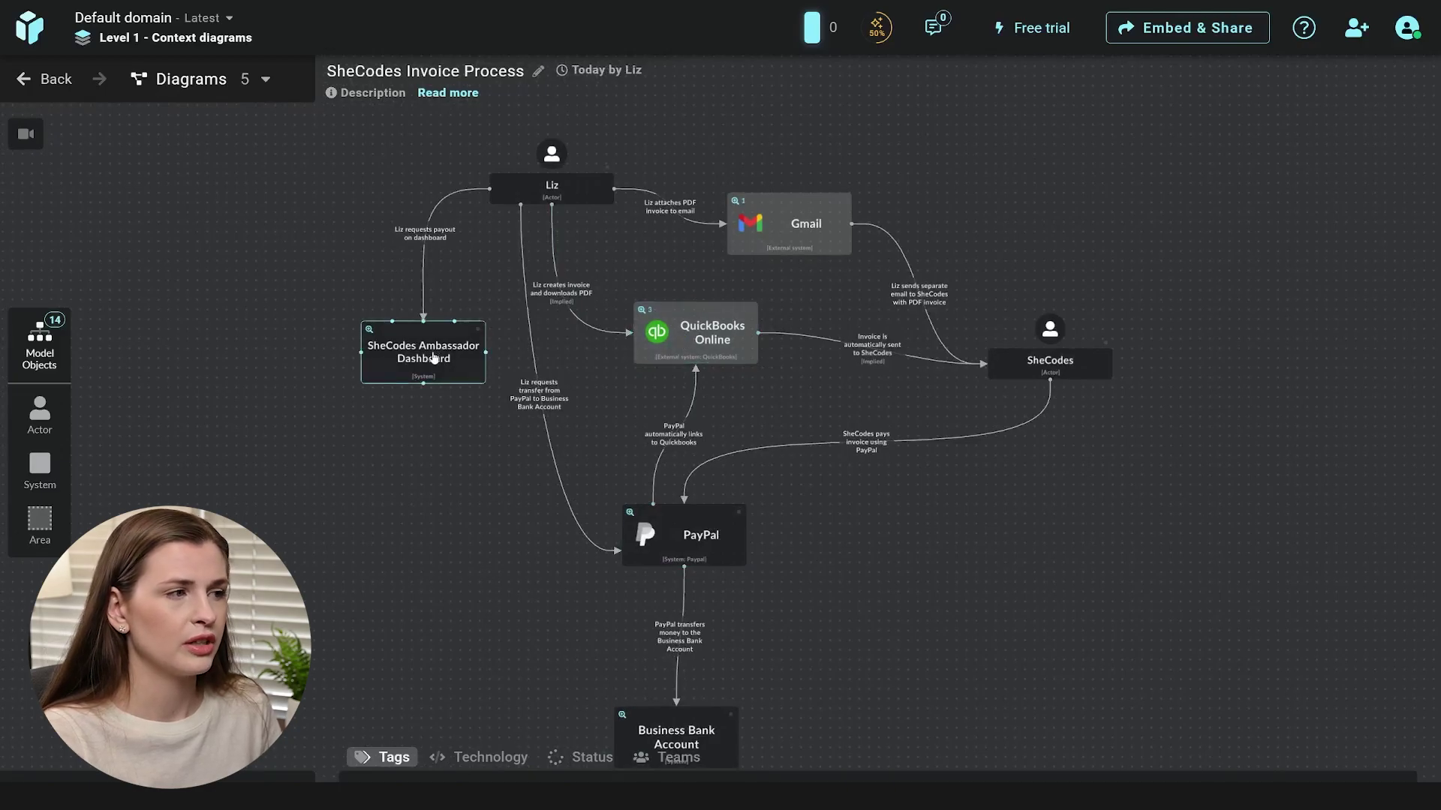
{"action": "left_click_drag", "start_coordinate": [432, 358], "coordinate": [351, 350]}
{"action": "left_click_drag", "start_coordinate": [782, 239], "coordinate": [795, 227]}
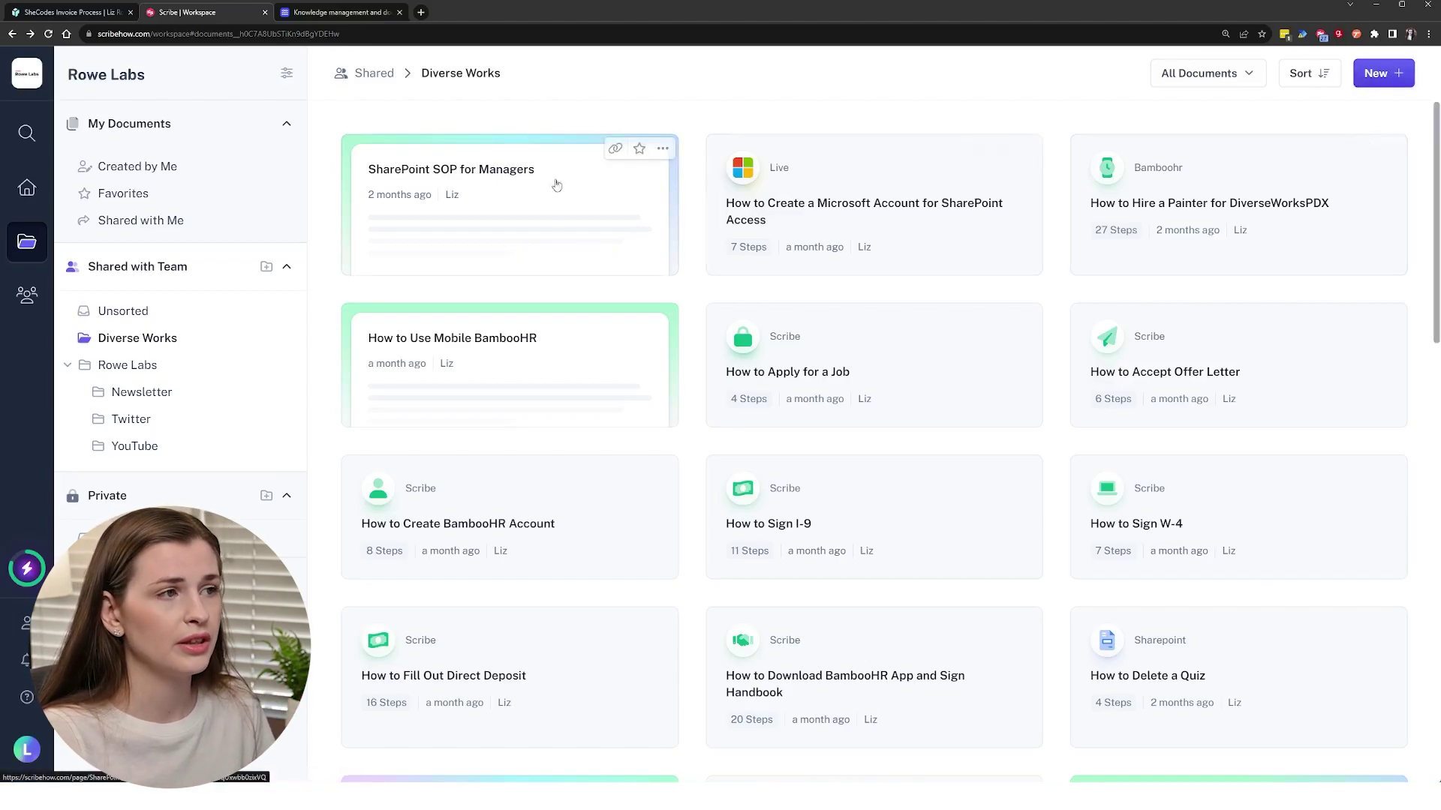
Step: Open the SharePoint SOP for Managers page and scroll through it
{"action": "left_click", "coordinate": [446, 192]}
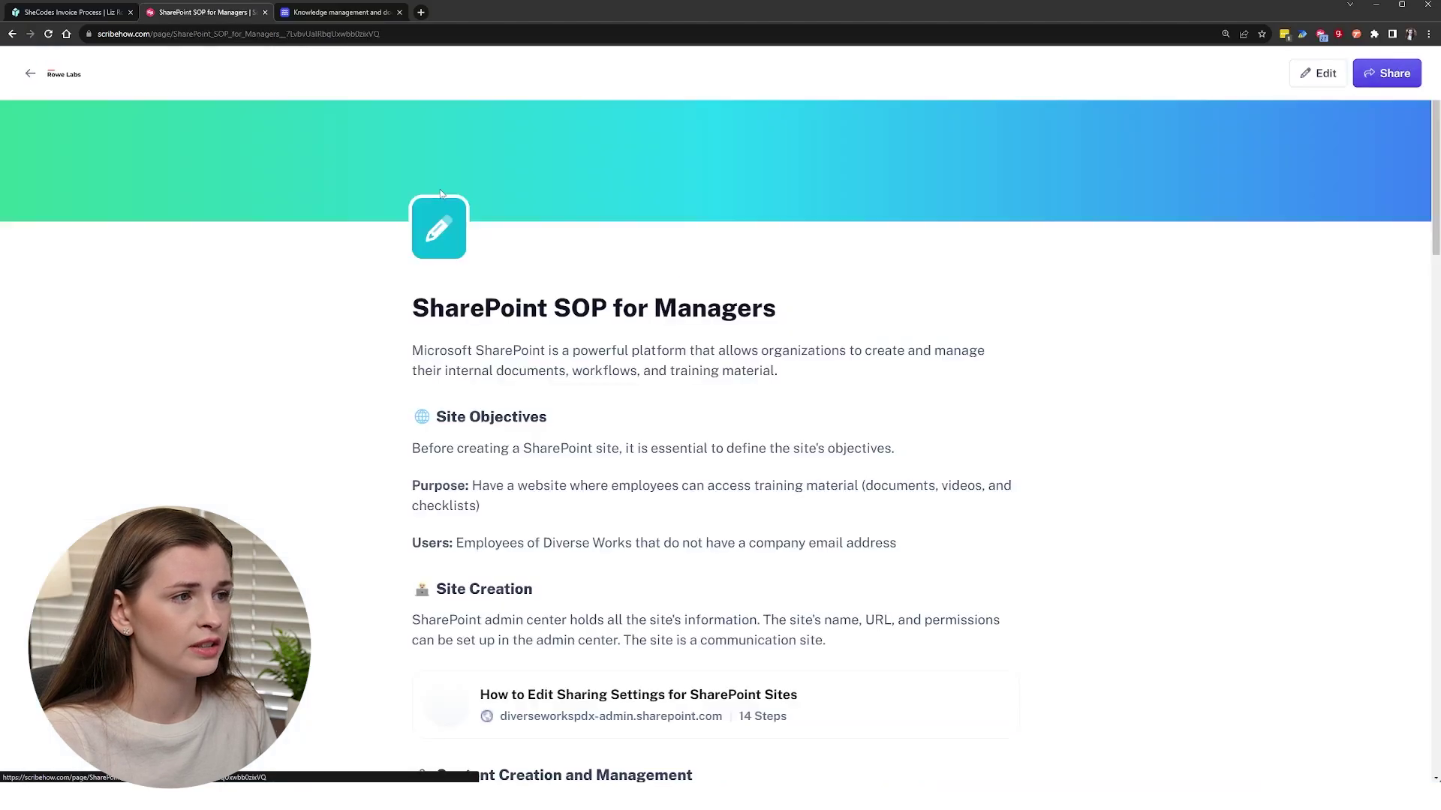
{"action": "left_click_drag", "start_coordinate": [446, 371], "coordinate": [721, 576]}
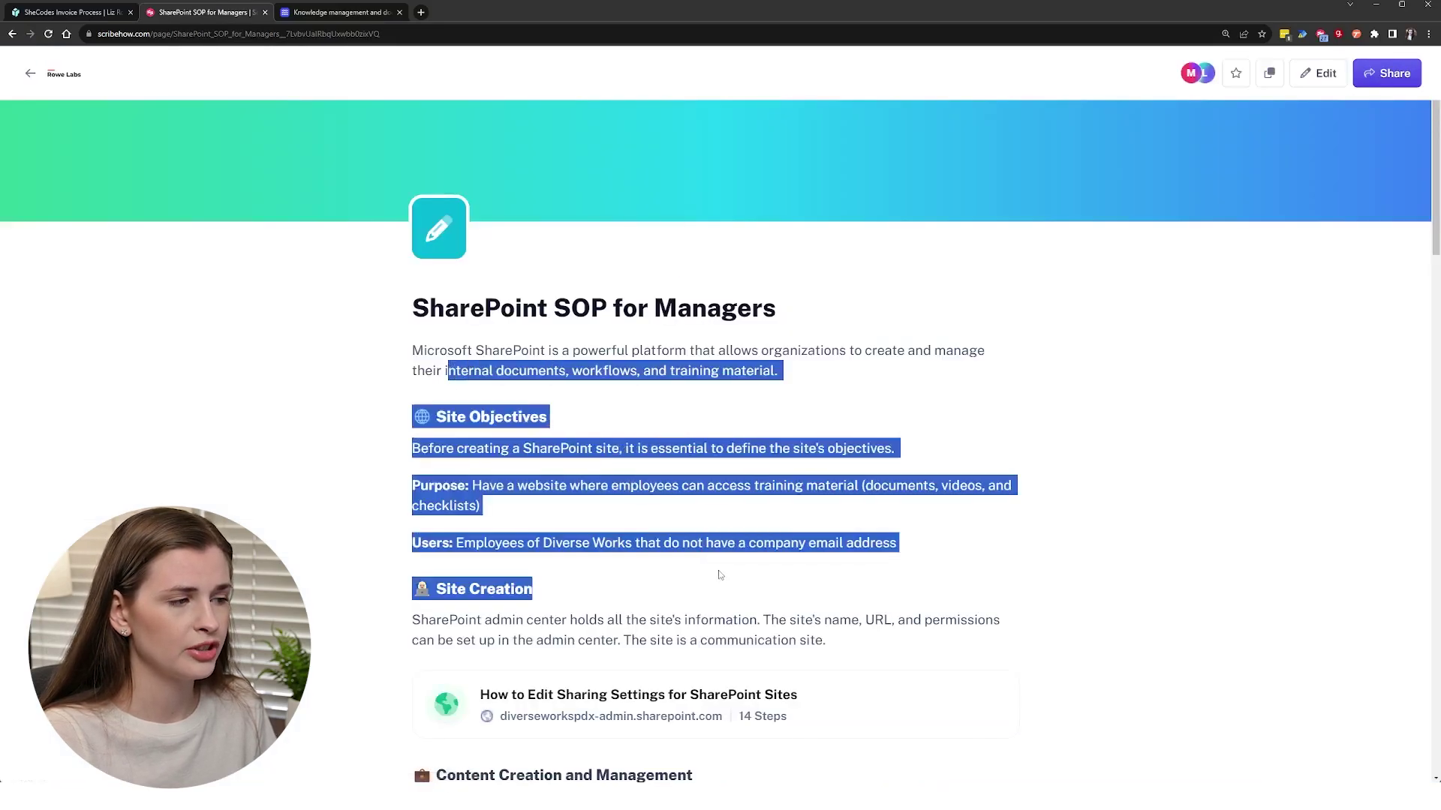
{"action": "scroll", "coordinate": [646, 465], "scroll_direction": "down", "scroll_amount": 3}
Step: Preview the linked sharing-settings guide's steps in the side panel, then close it
{"action": "left_click", "coordinate": [611, 426]}
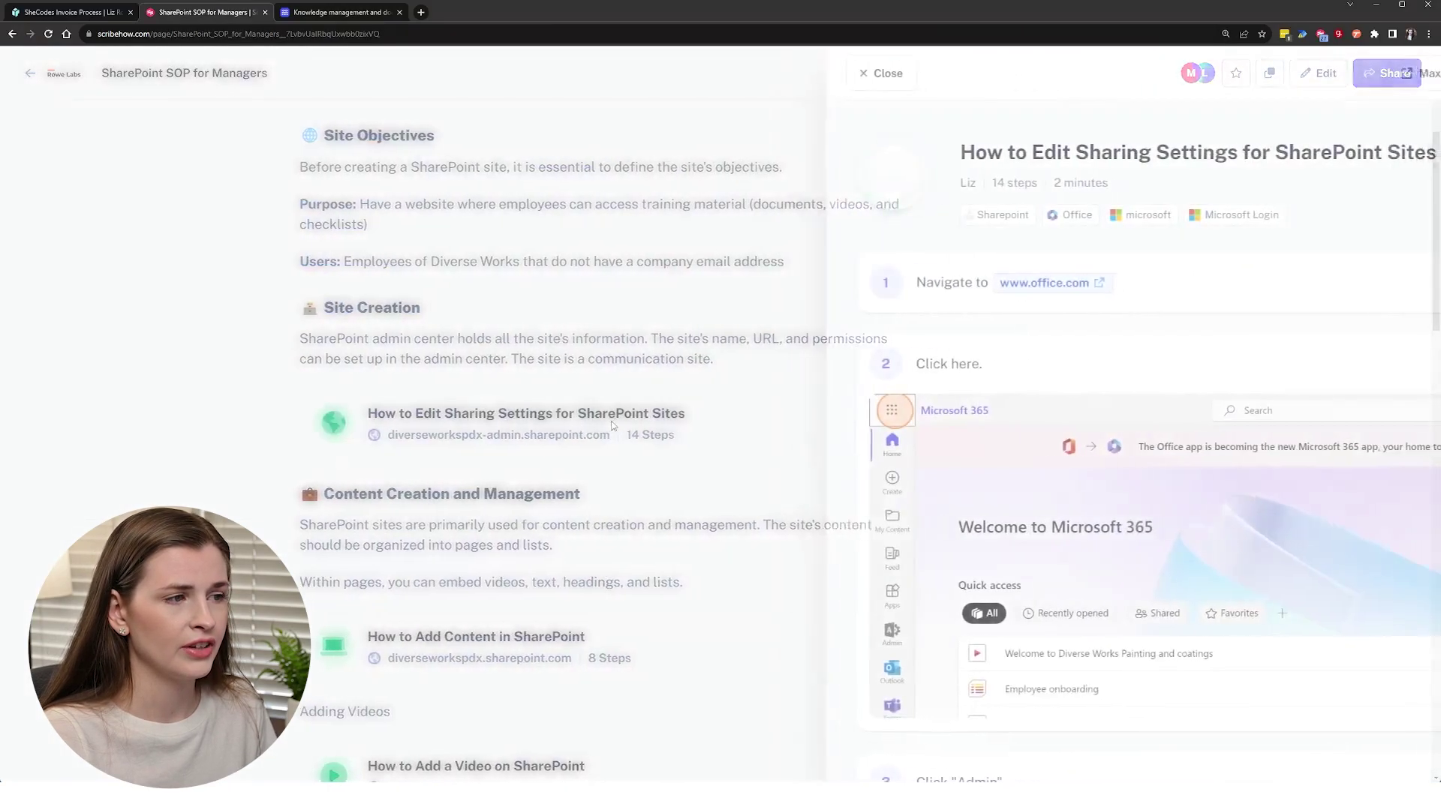
{"action": "left_click", "coordinate": [574, 381]}
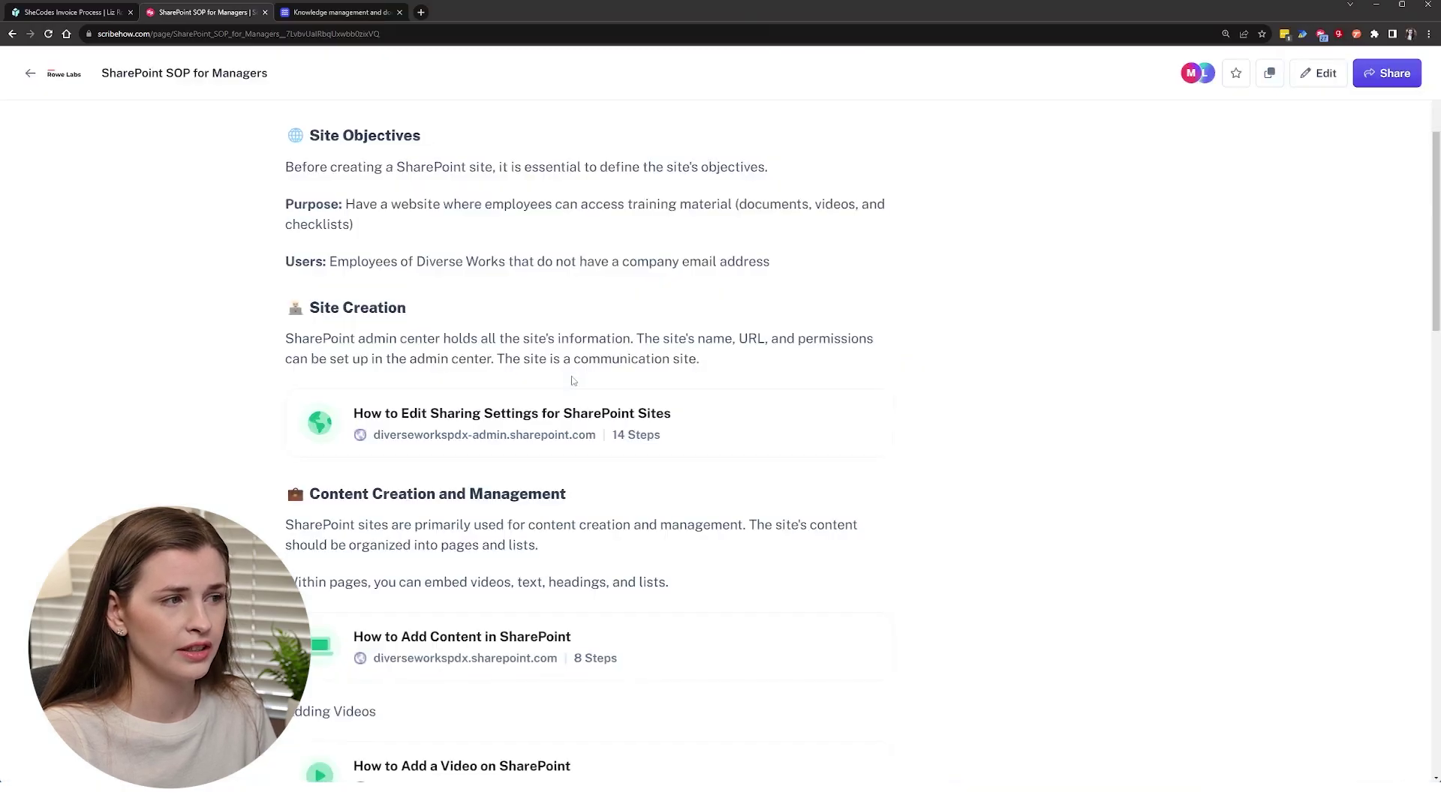
{"action": "left_click", "coordinate": [525, 424]}
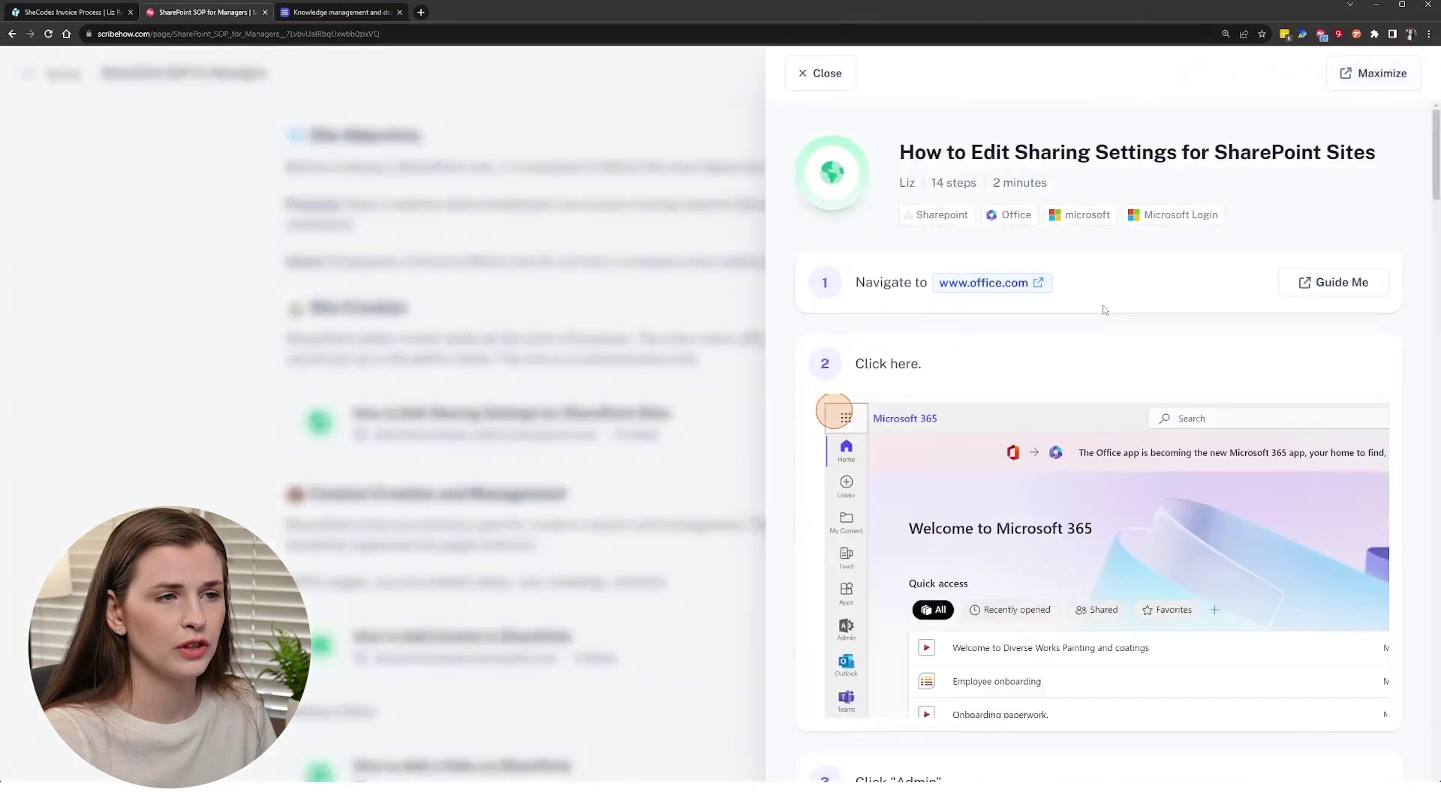
{"action": "scroll", "coordinate": [1129, 352], "scroll_direction": "down", "scroll_amount": 5}
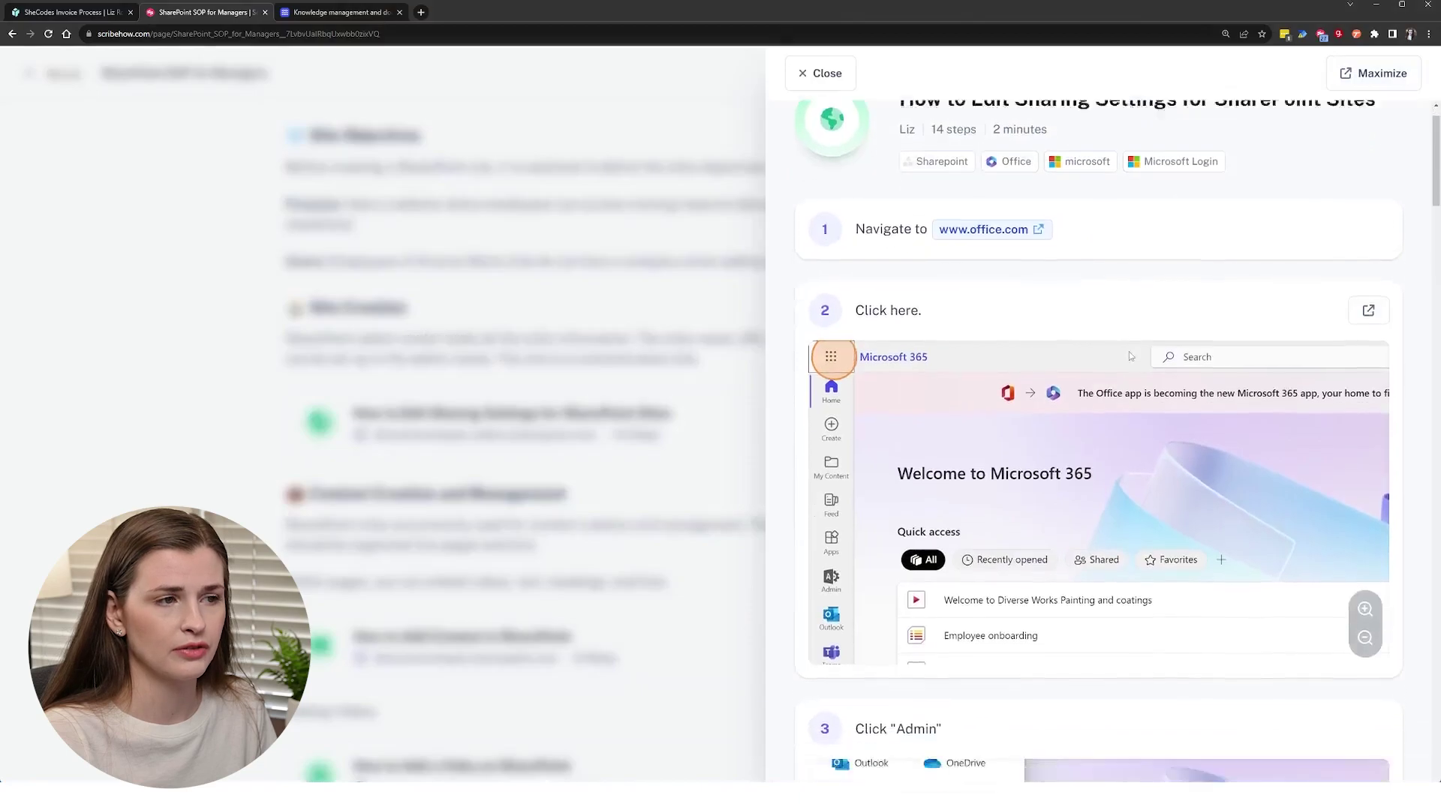
{"action": "scroll", "coordinate": [1128, 376], "scroll_direction": "down", "scroll_amount": 9}
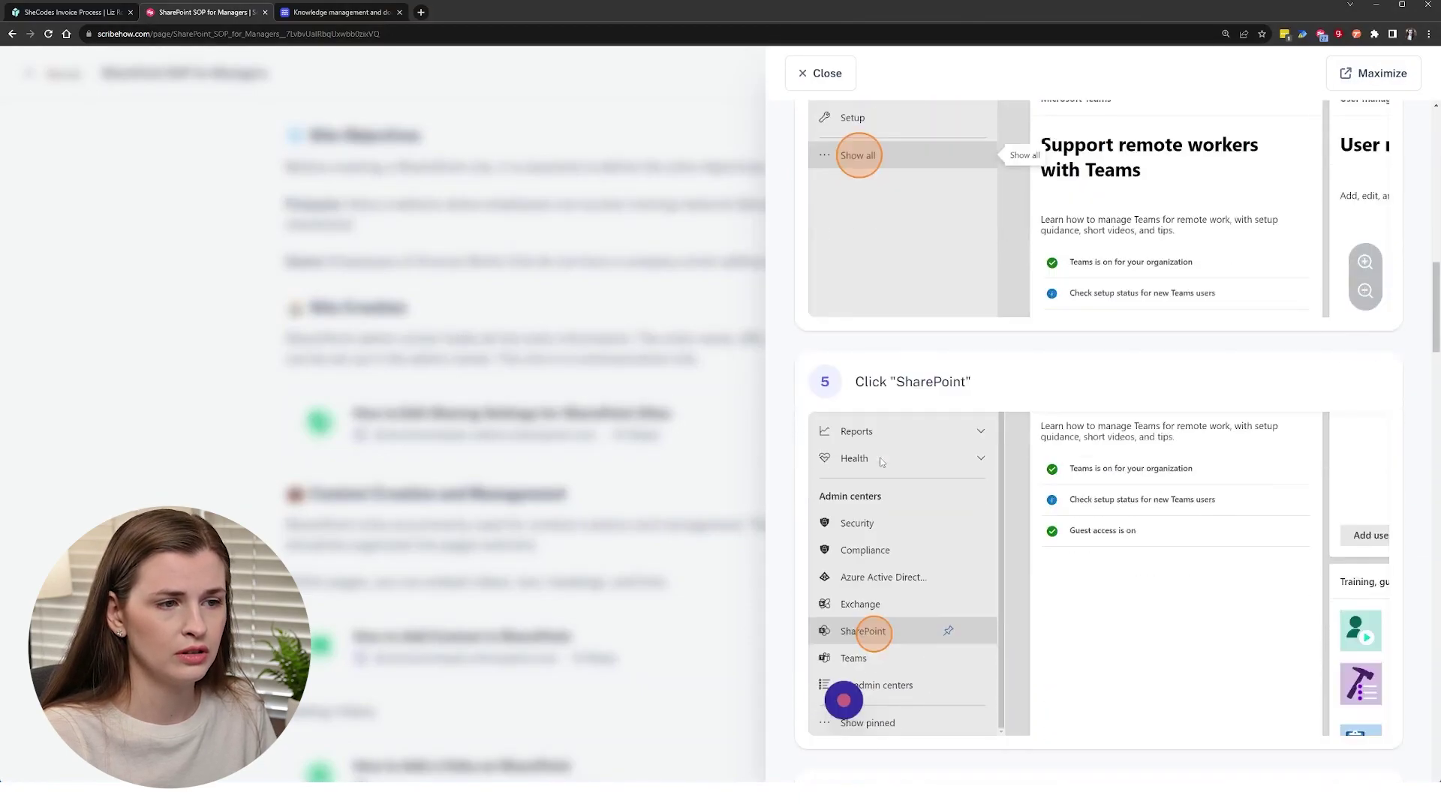
{"action": "scroll", "coordinate": [917, 635], "scroll_direction": "down", "scroll_amount": 4}
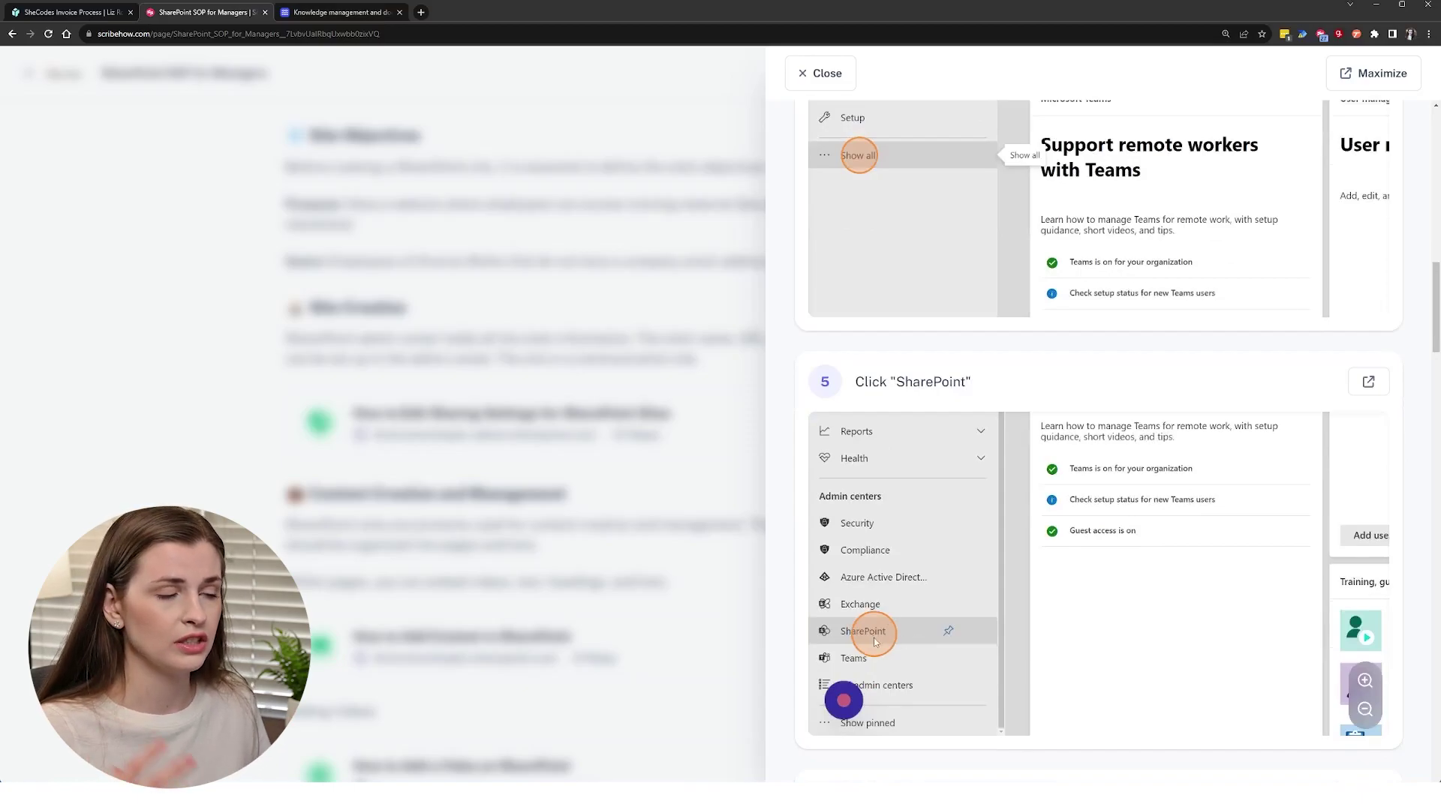
{"action": "left_click", "coordinate": [296, 480]}
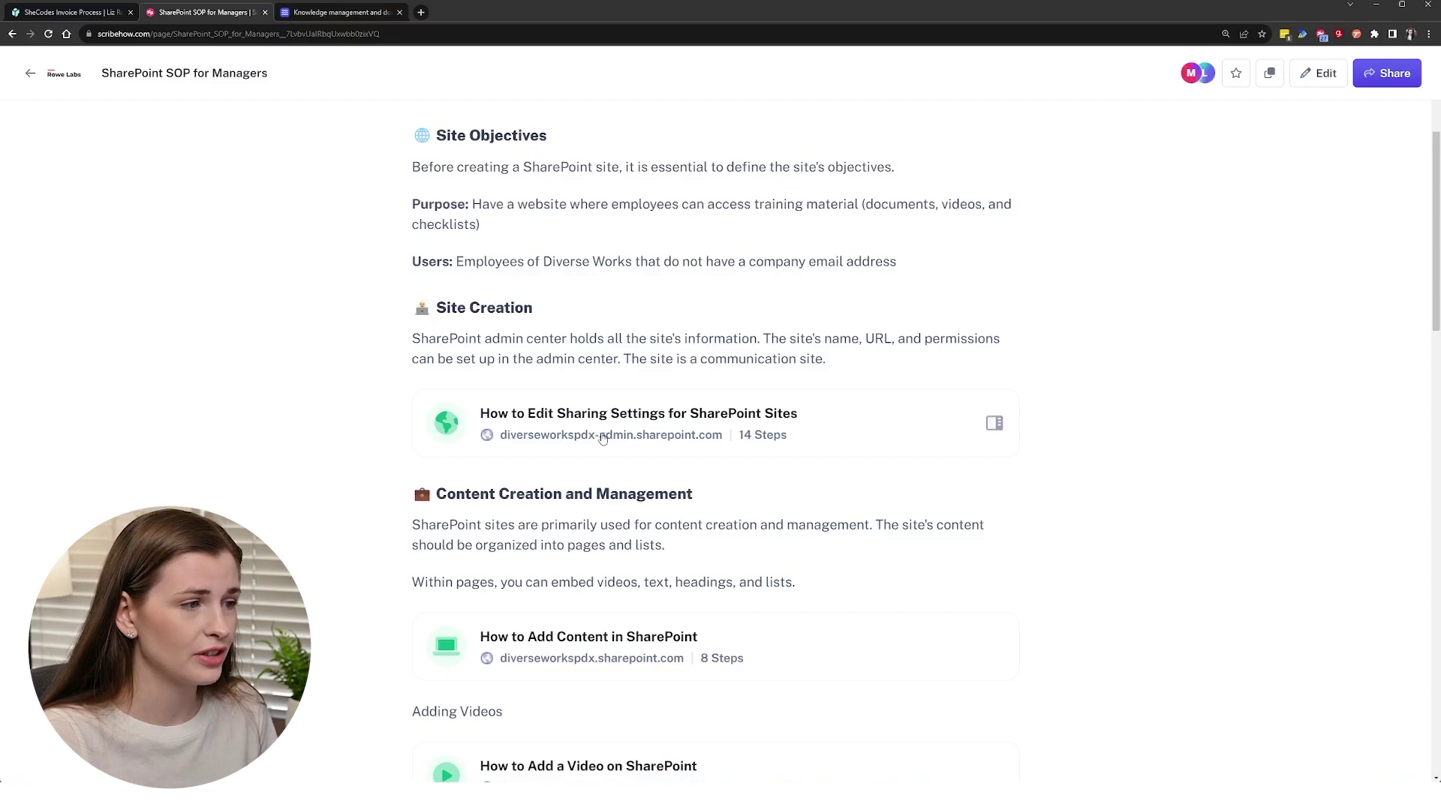
{"action": "scroll", "coordinate": [602, 440], "scroll_direction": "down", "scroll_amount": 5}
Step: Open the Newsletter SOP page from the Rowe Labs Newsletter folder and scroll through it
{"action": "left_click", "coordinate": [30, 72]}
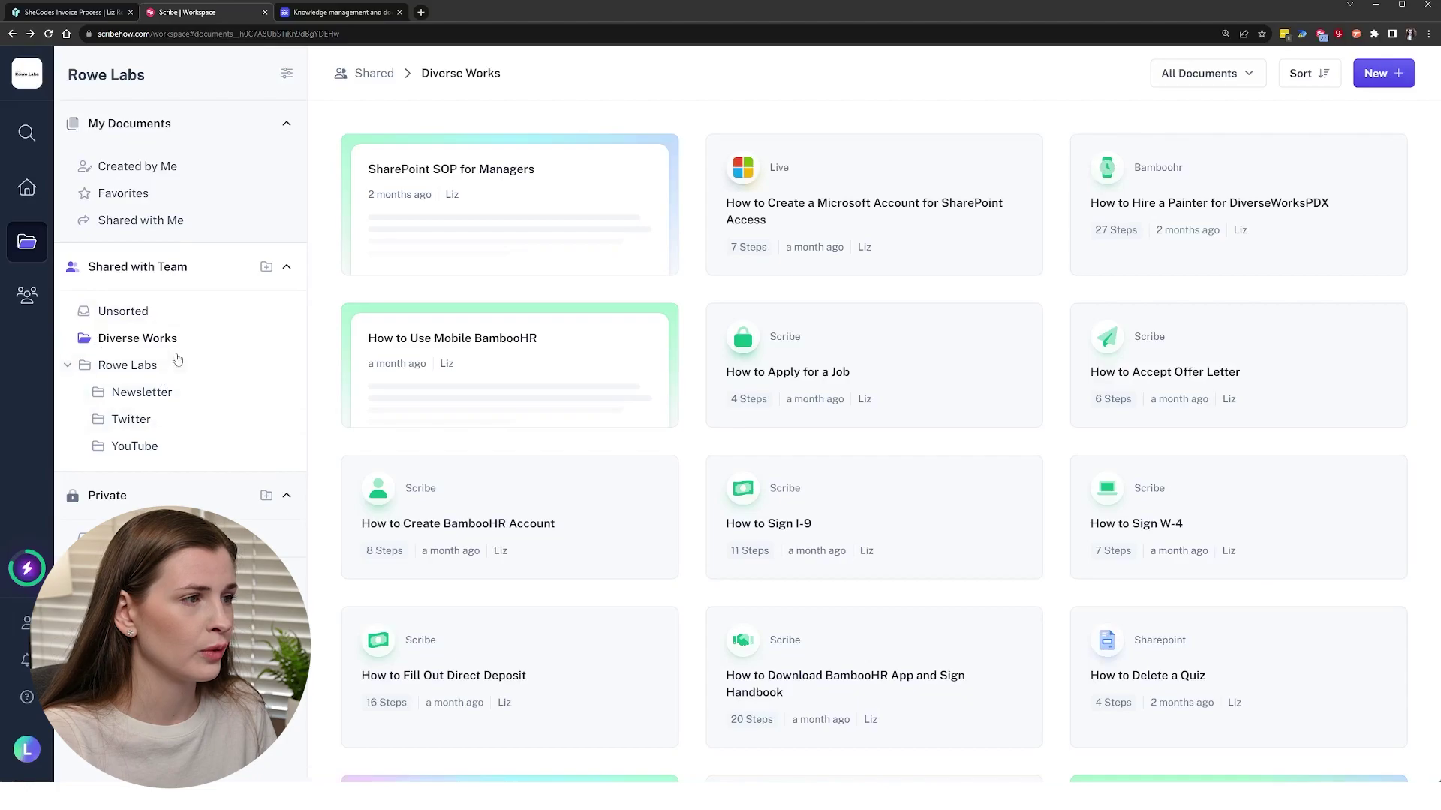
{"action": "left_click", "coordinate": [142, 391]}
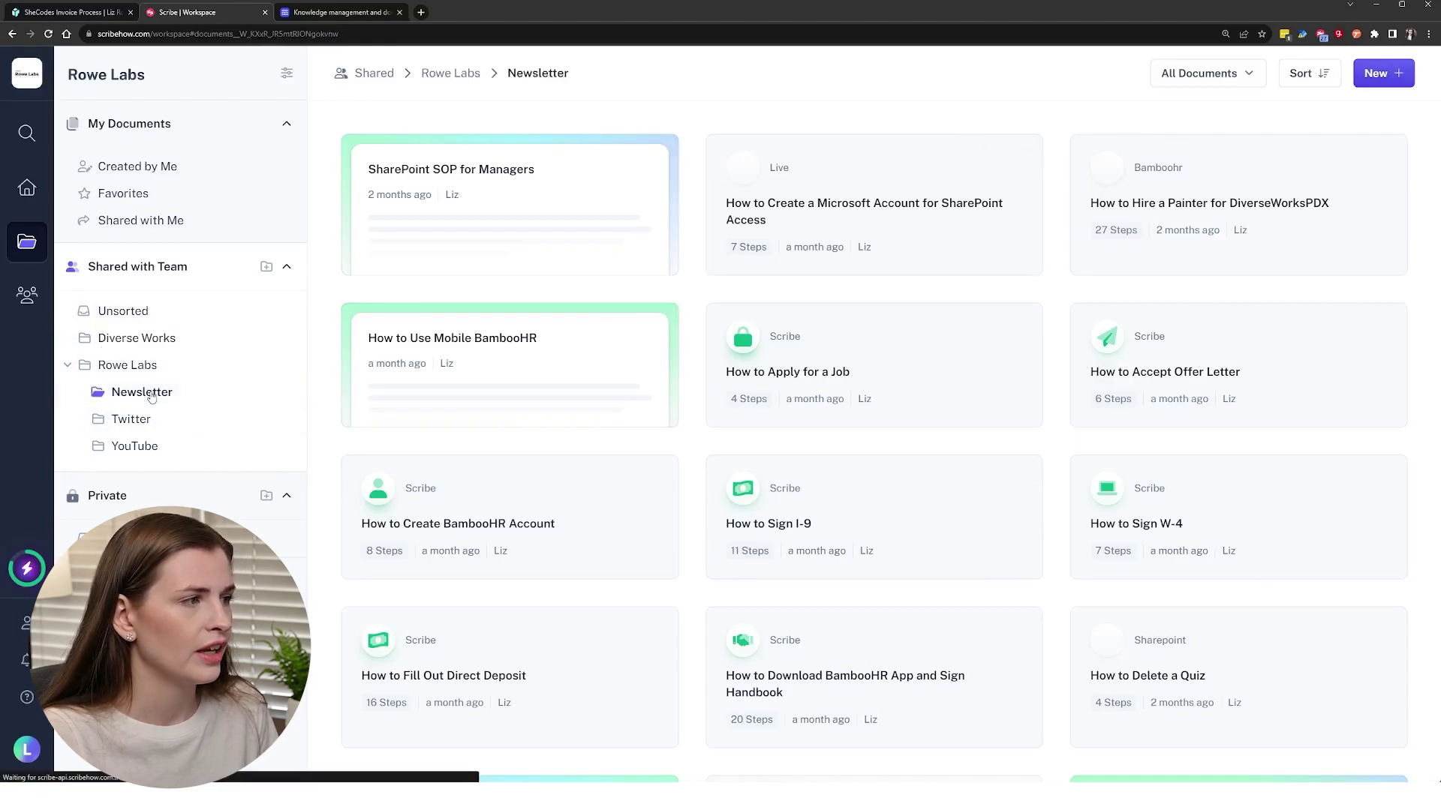
{"action": "left_click", "coordinate": [539, 195]}
{"action": "scroll", "coordinate": [788, 474], "scroll_direction": "down", "scroll_amount": 6}
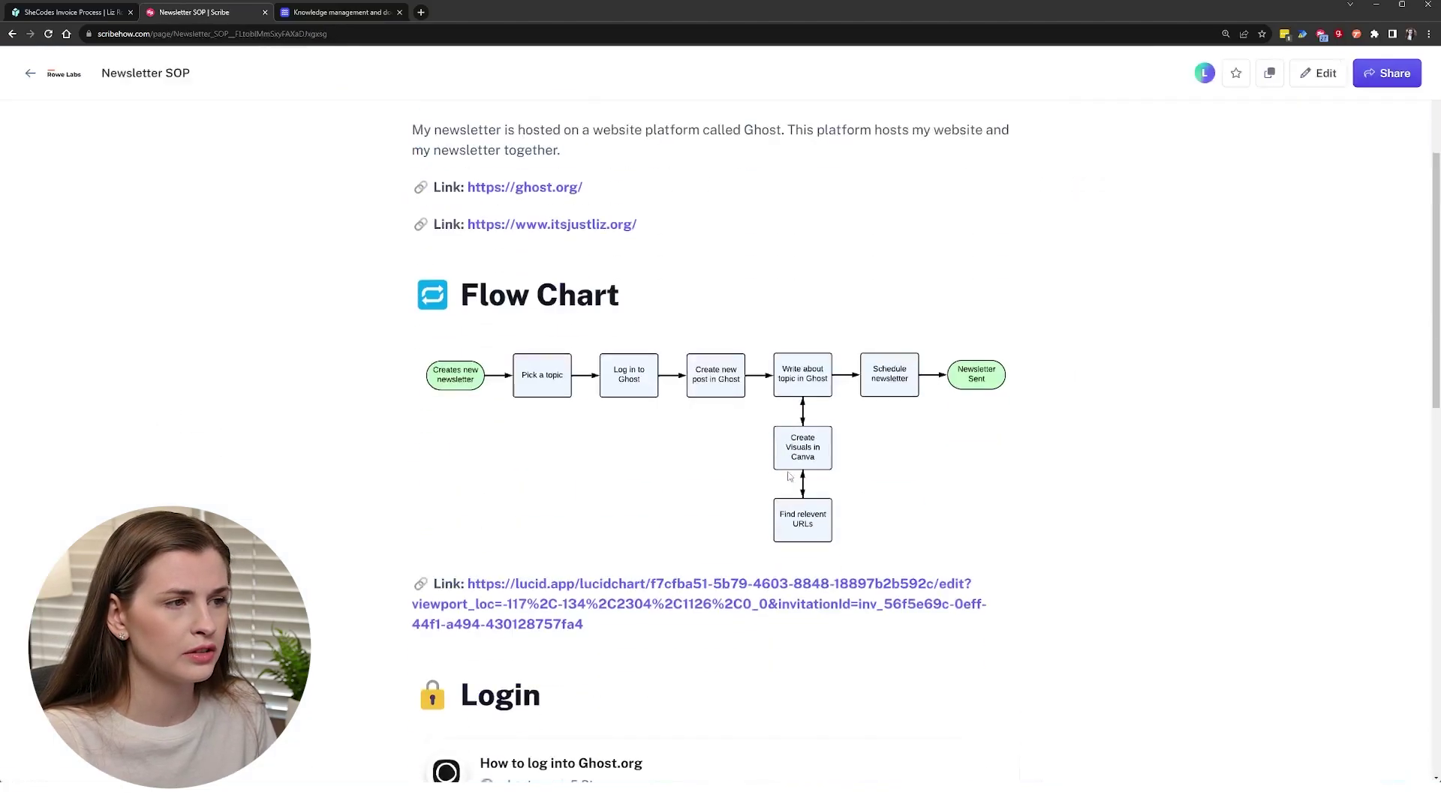
{"action": "scroll", "coordinate": [788, 477], "scroll_direction": "down", "scroll_amount": 6}
{"action": "scroll", "coordinate": [814, 517], "scroll_direction": "up", "scroll_amount": 5}
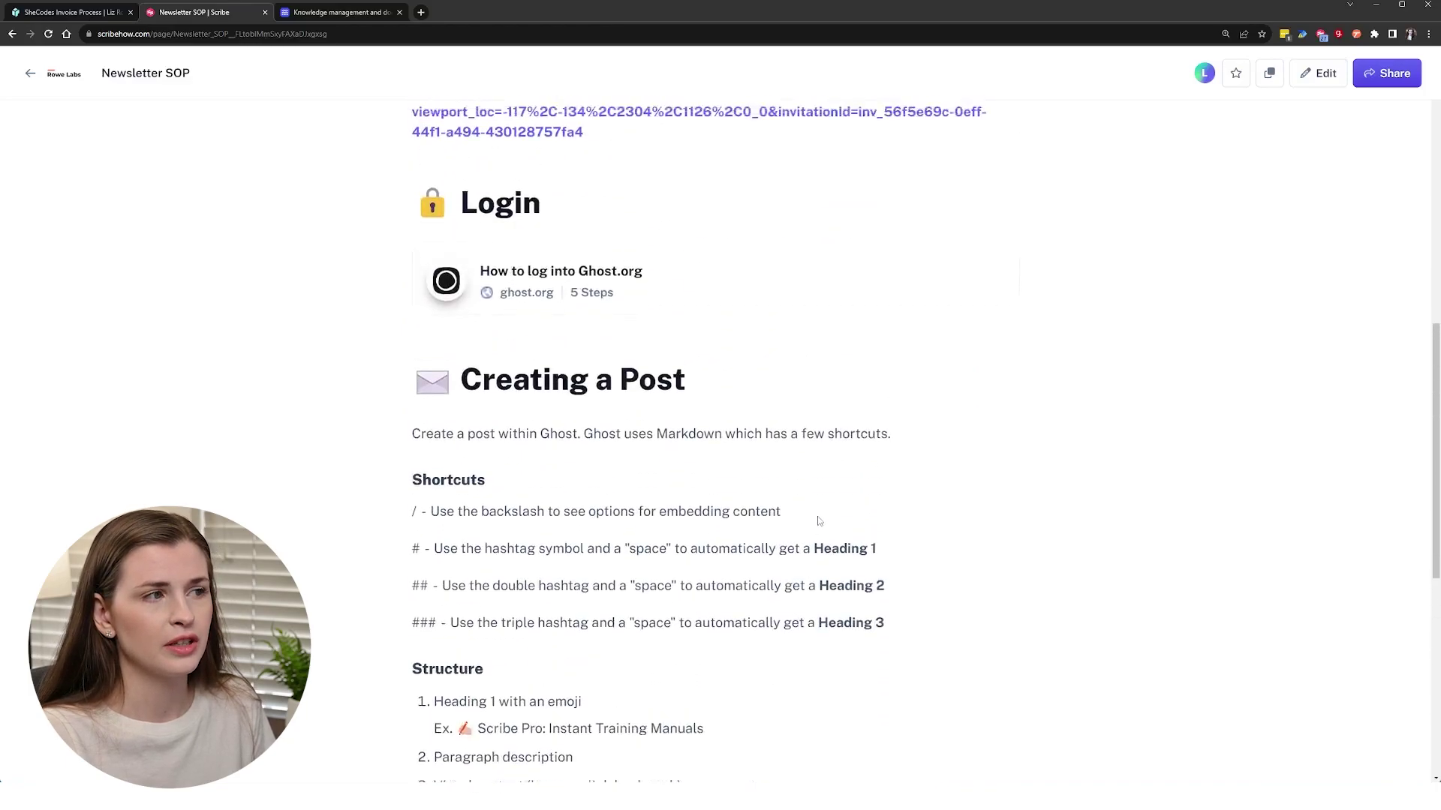
{"action": "scroll", "coordinate": [584, 368], "scroll_direction": "down", "scroll_amount": 10}
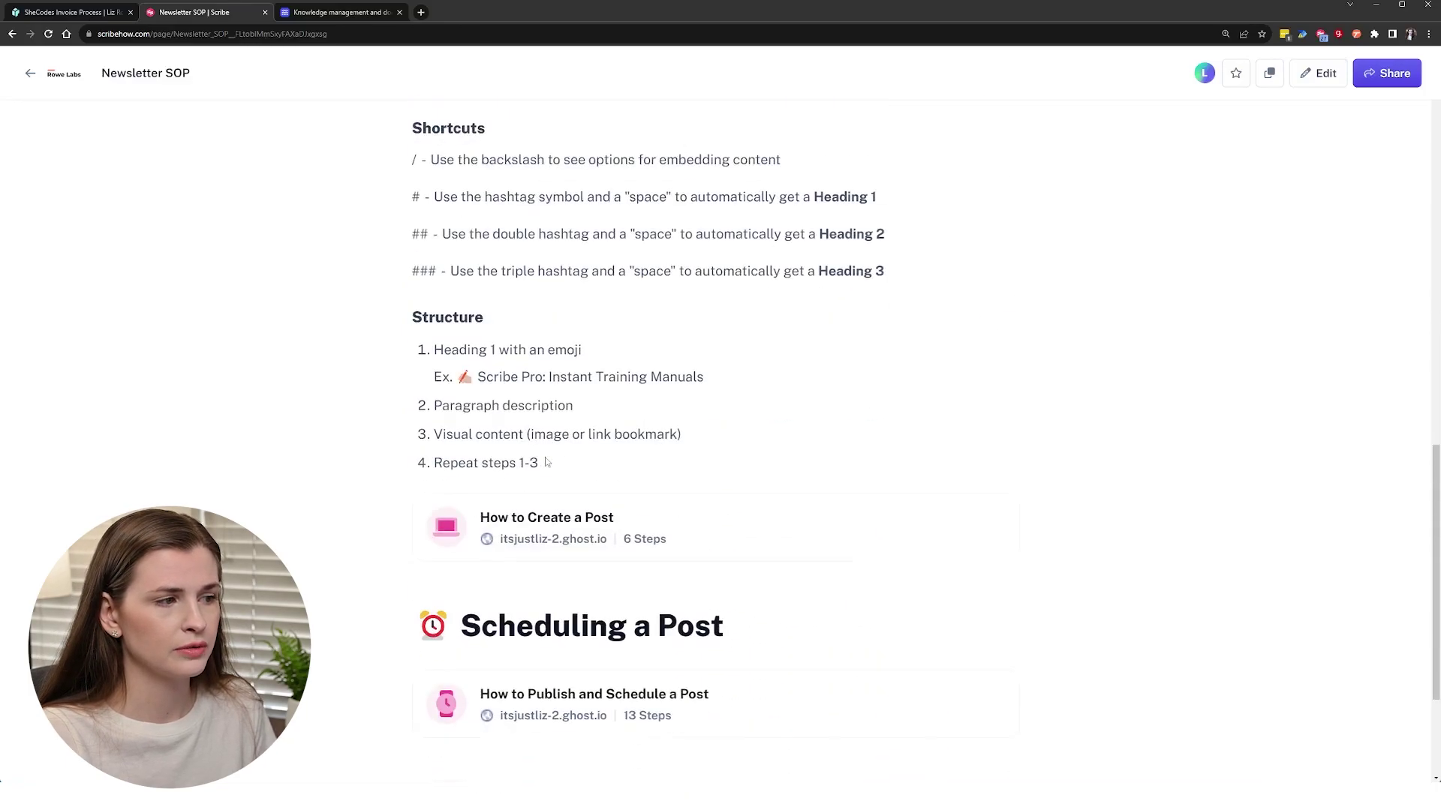
Step: Preview the embedded 'How to Create a Post' guide, then close it
{"action": "left_click", "coordinate": [619, 324]}
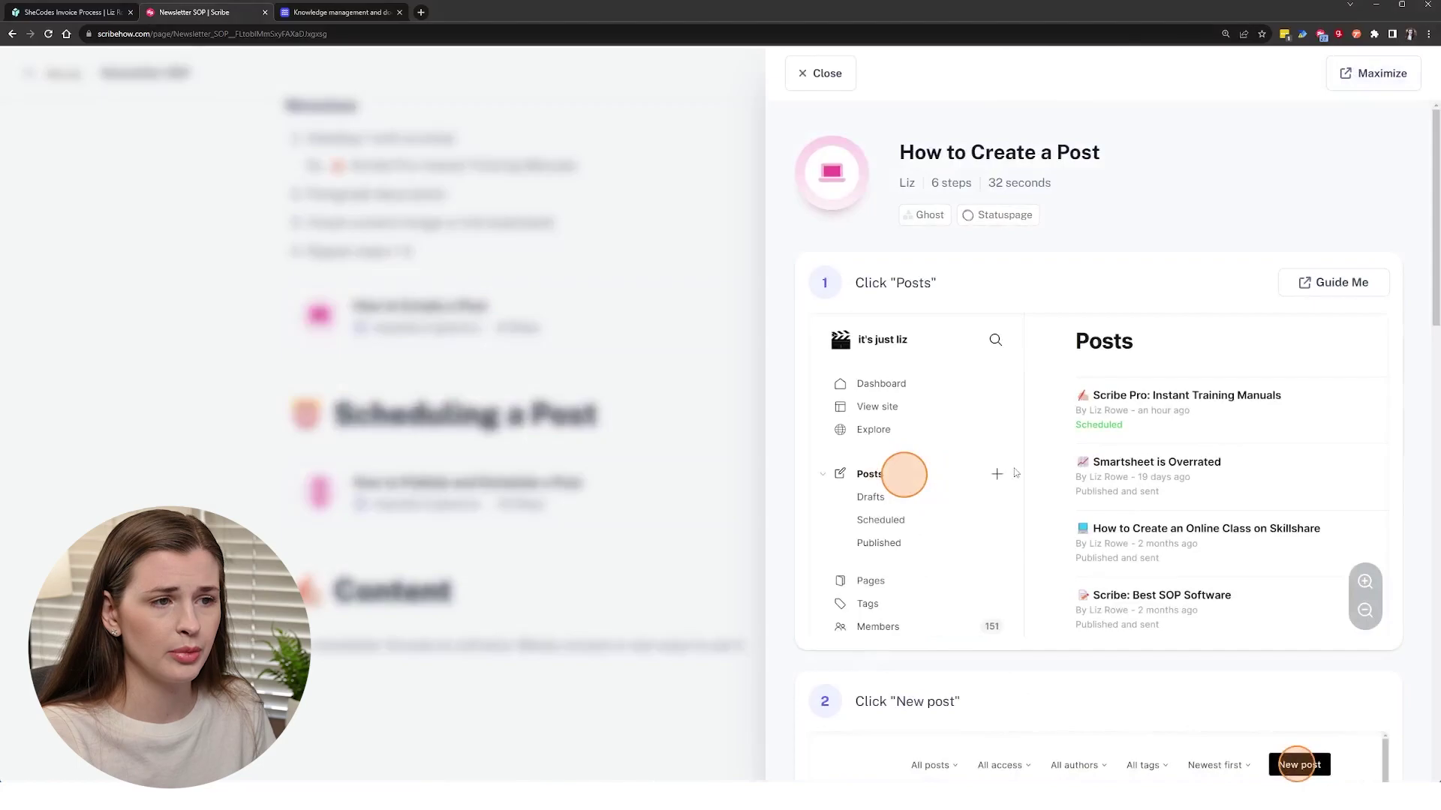
{"action": "scroll", "coordinate": [1006, 495], "scroll_direction": "down", "scroll_amount": 4}
{"action": "scroll", "coordinate": [1006, 496], "scroll_direction": "down", "scroll_amount": 5}
{"action": "left_click", "coordinate": [733, 421]}
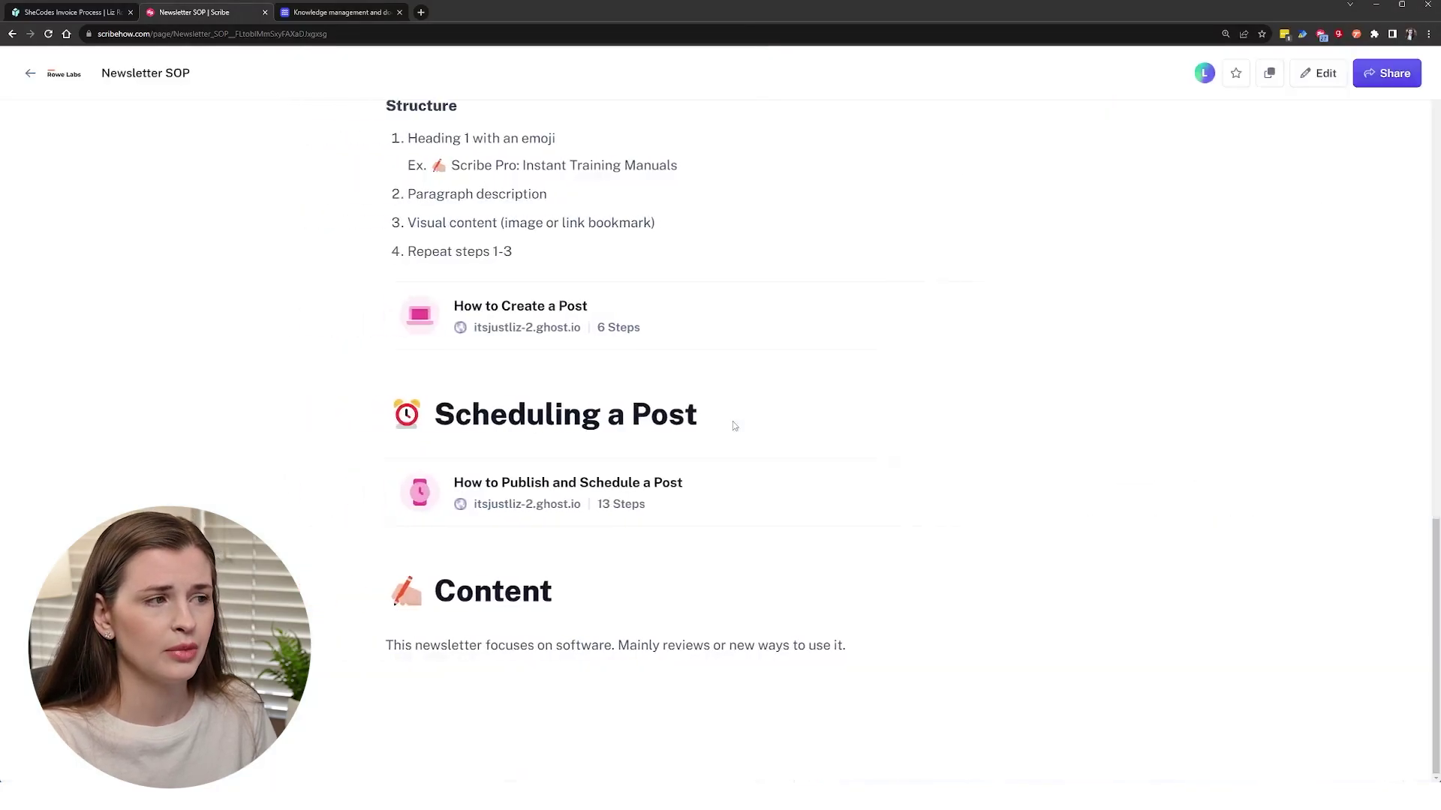
{"action": "scroll", "coordinate": [781, 435], "scroll_direction": "up", "scroll_amount": 4}
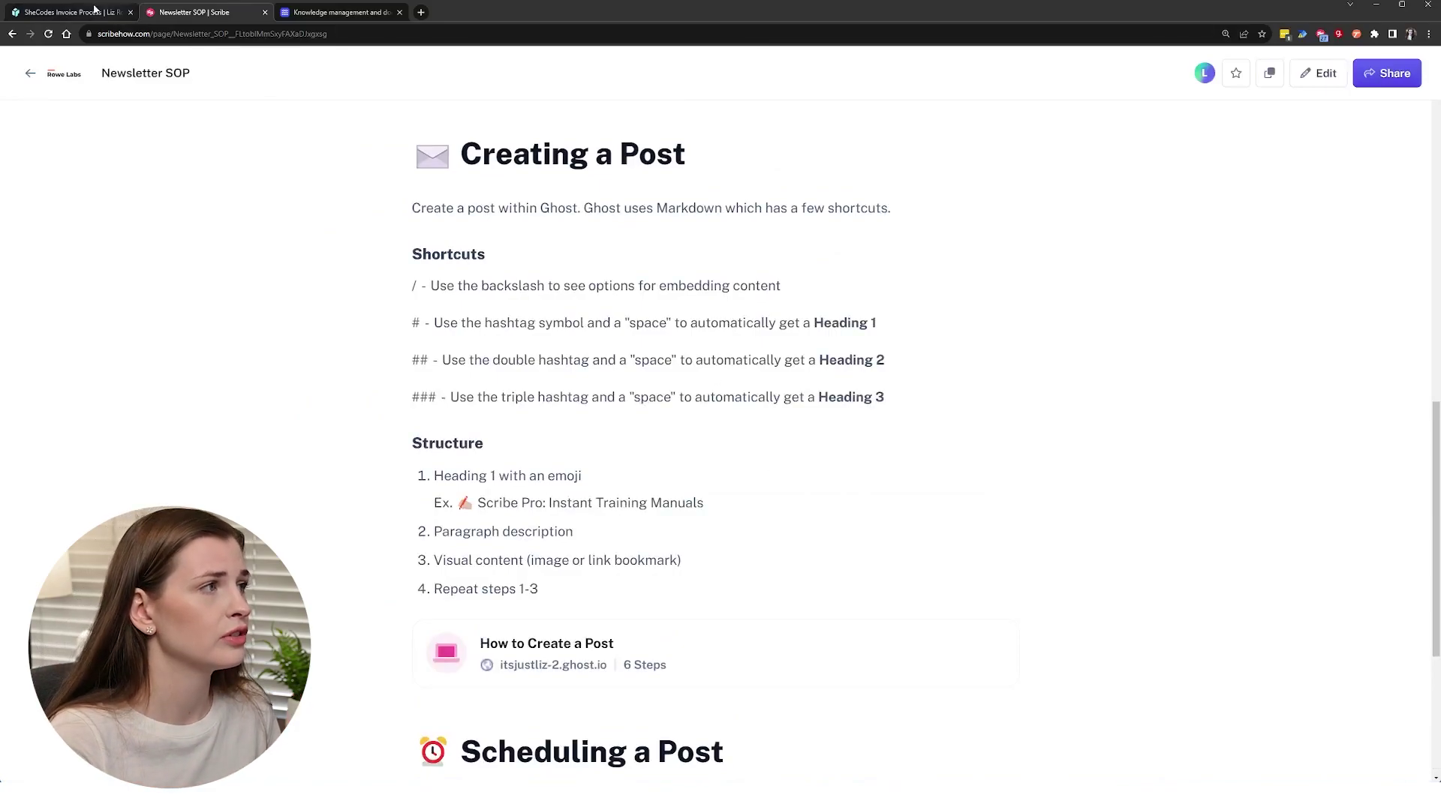
{"action": "left_click", "coordinate": [71, 12]}
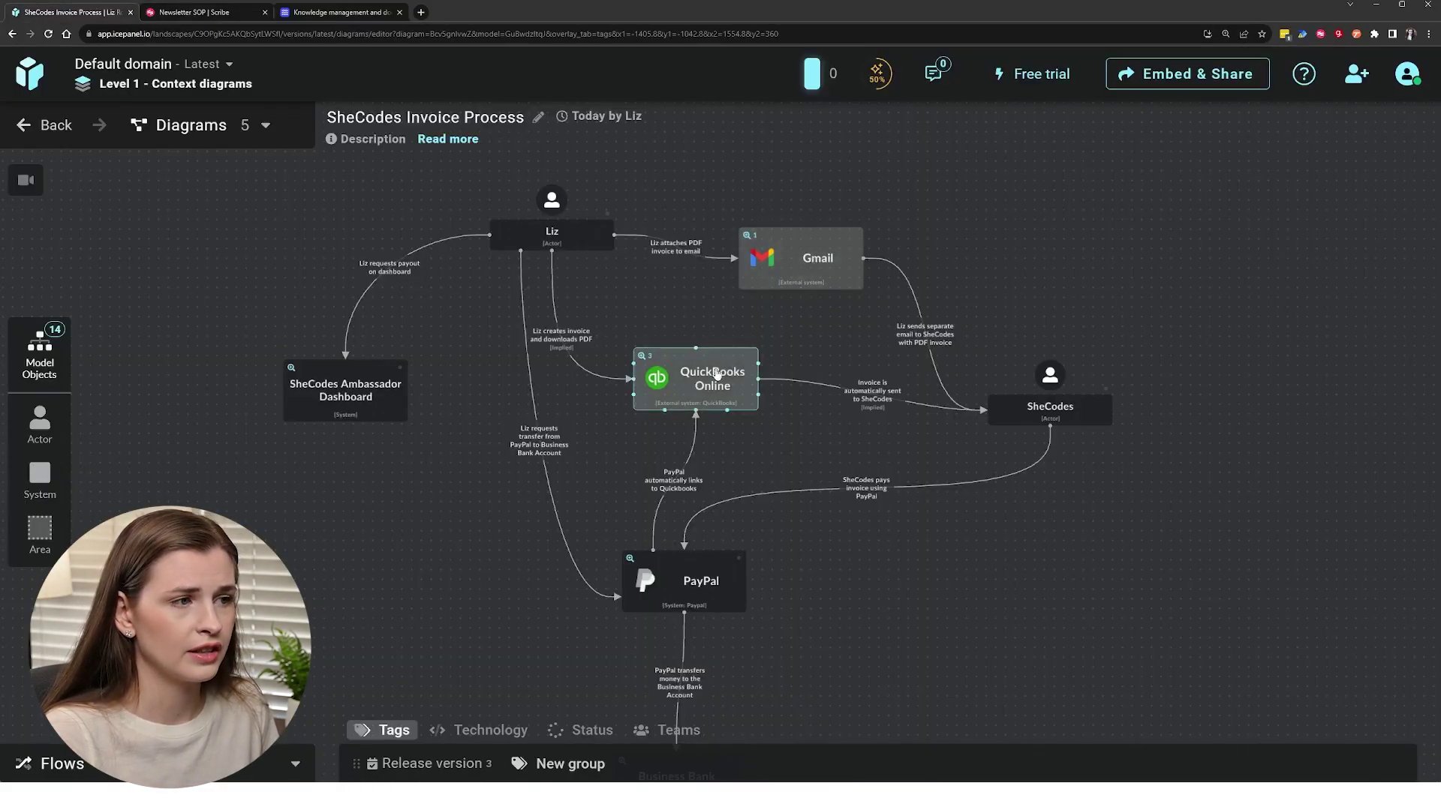
{"action": "left_click", "coordinate": [670, 380]}
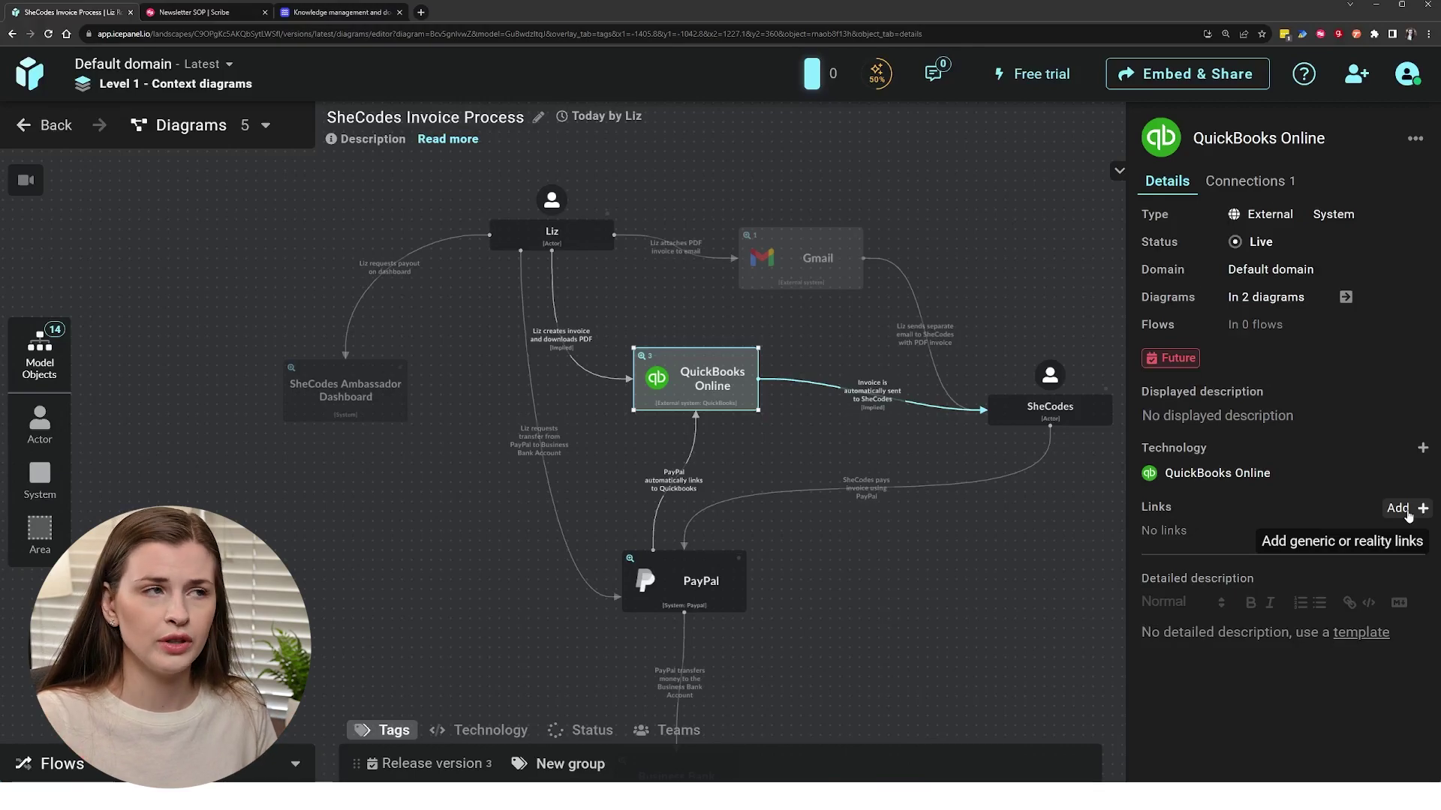
{"action": "left_click", "coordinate": [207, 12]}
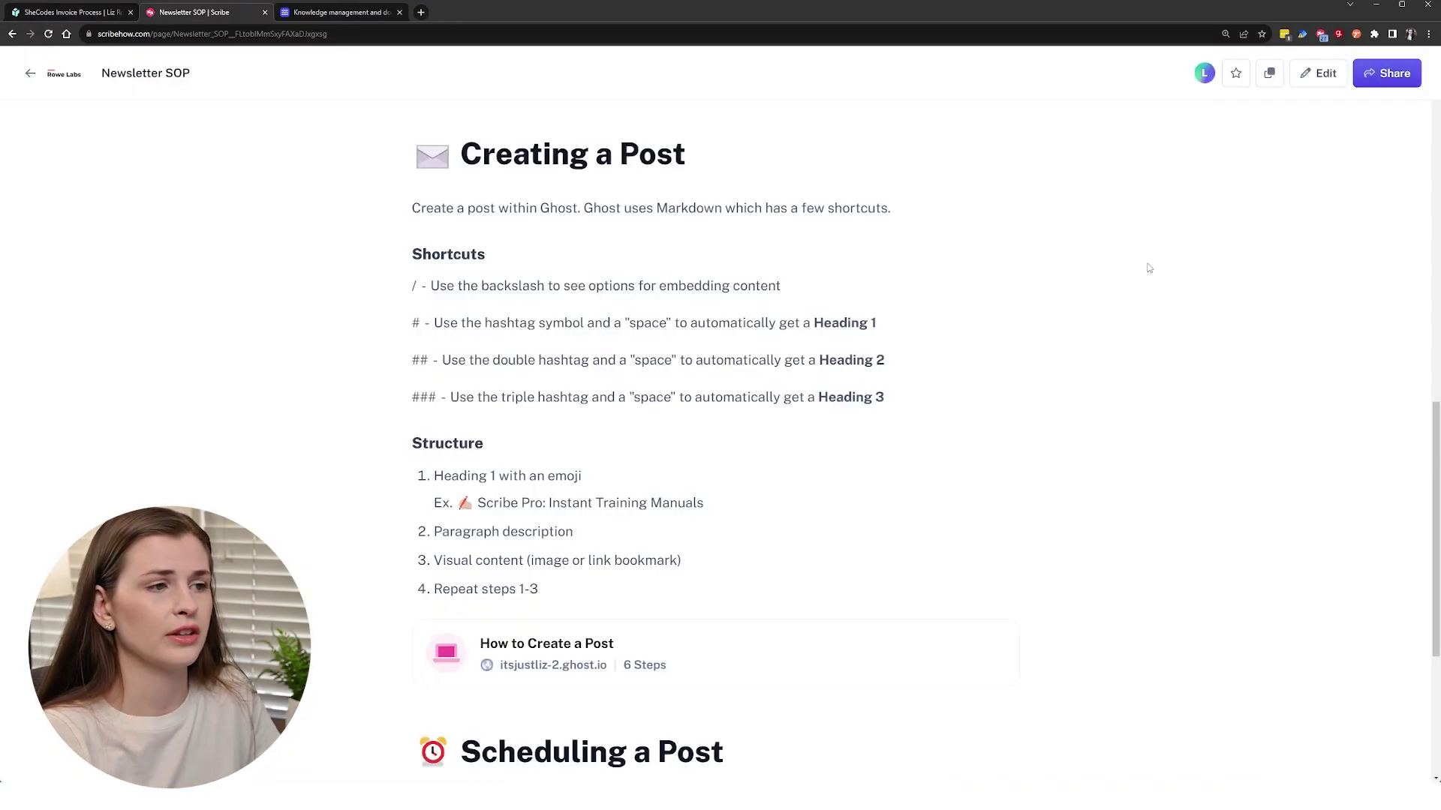
Step: Scroll the Newsletter SOP up to its newsletter Flow Chart section
{"action": "scroll", "coordinate": [1148, 268], "scroll_direction": "up", "scroll_amount": 10}
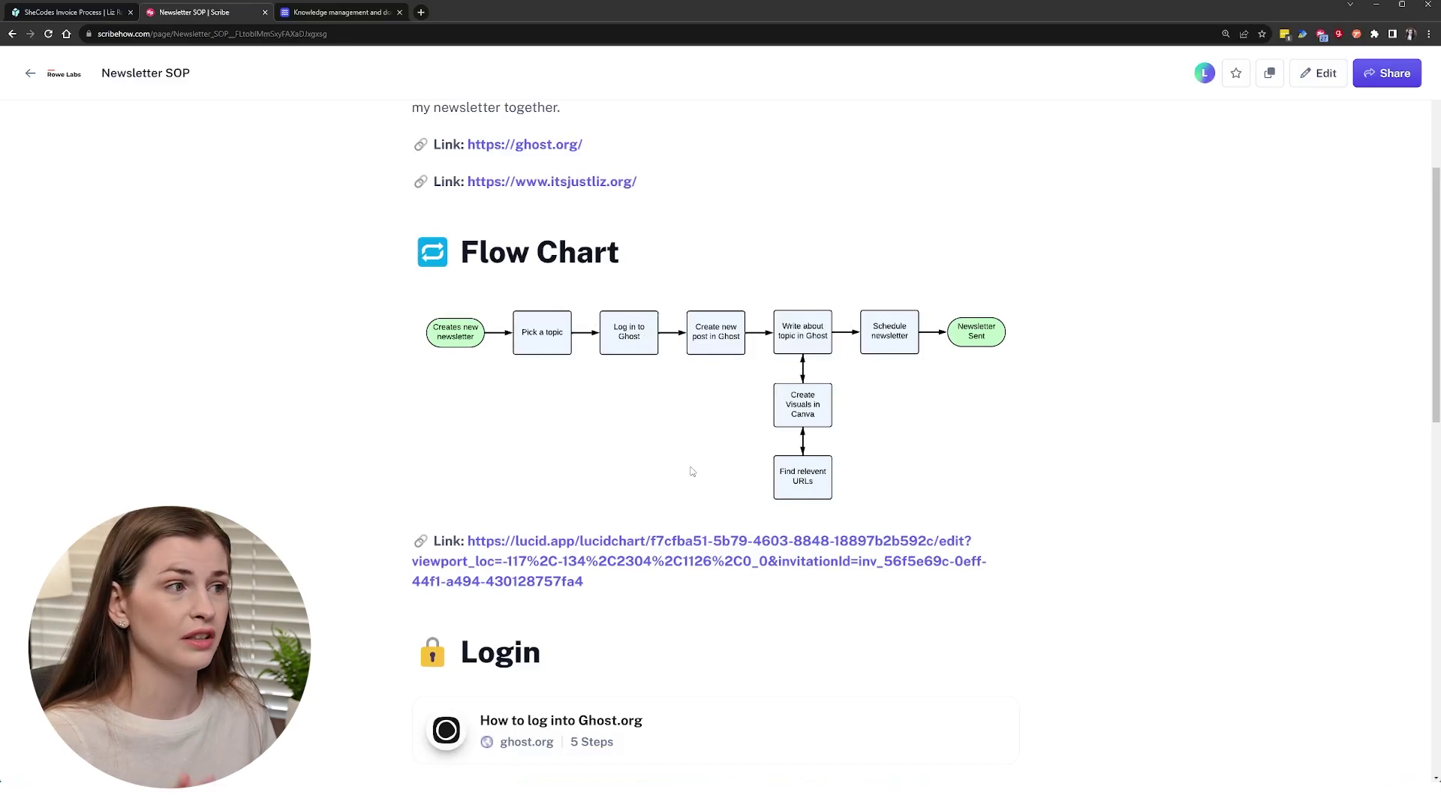
{"action": "left_click", "coordinate": [74, 13]}
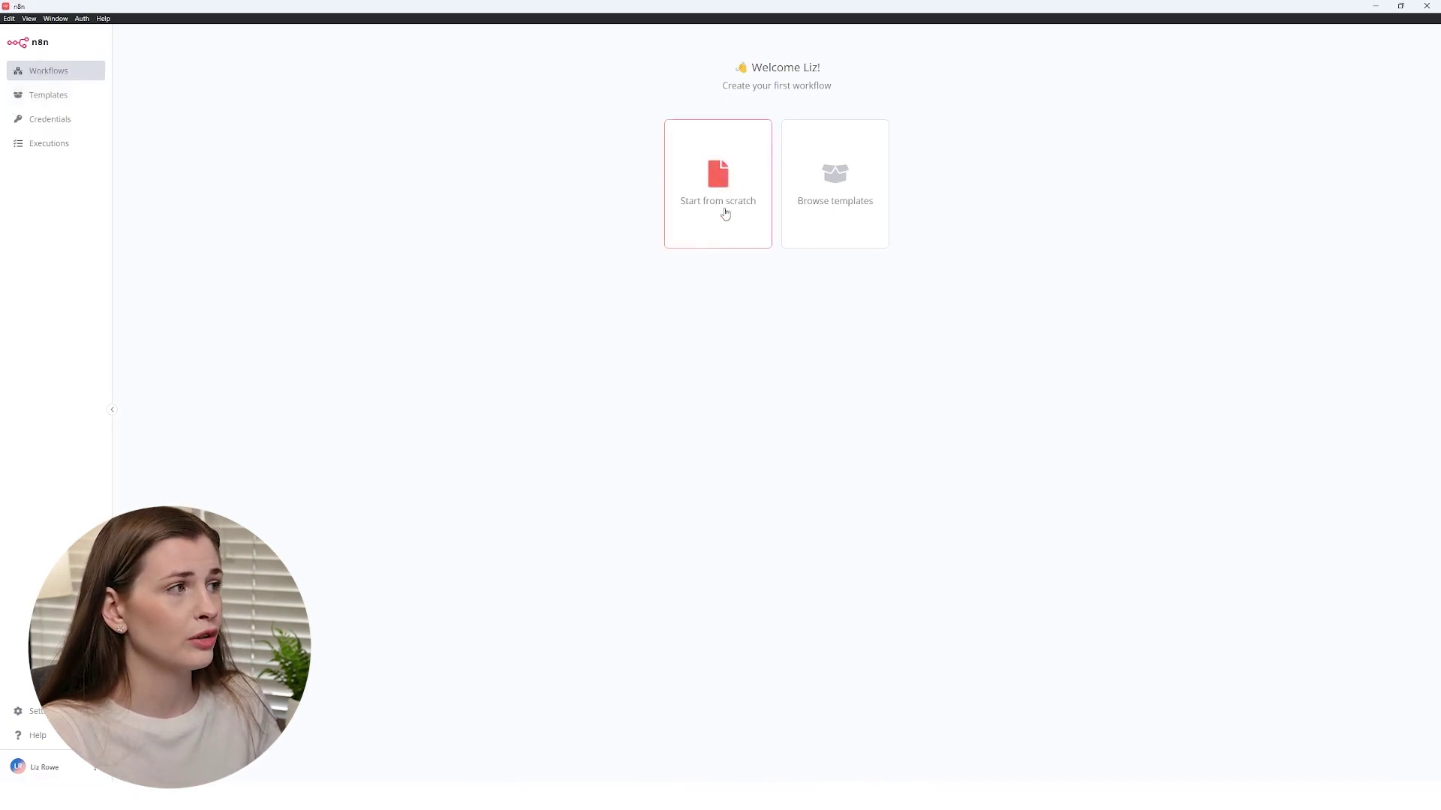
Step: Start a blank workflow, search first-step nodes for Notion and Trello, then clear and close
{"action": "left_click", "coordinate": [724, 213]}
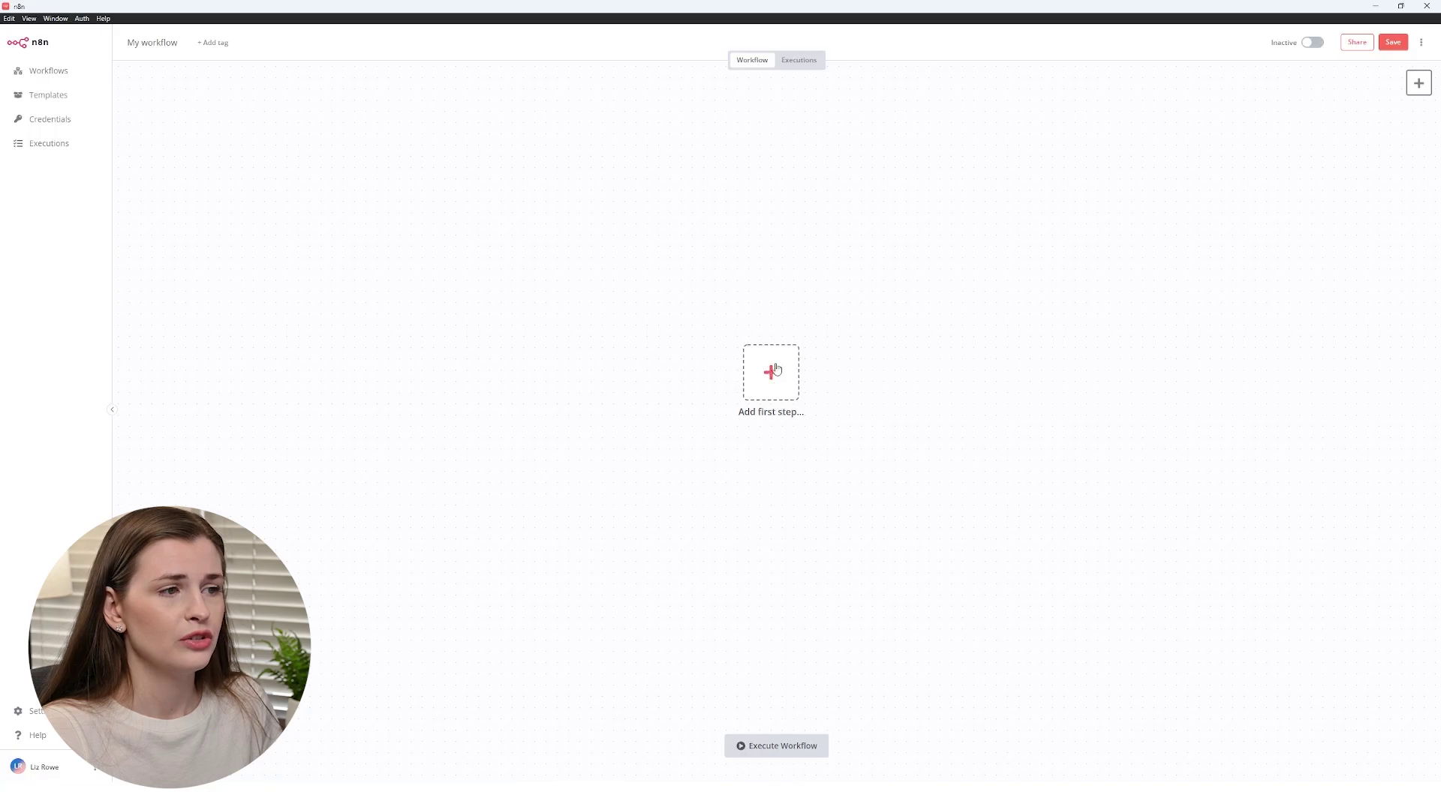
{"action": "left_click", "coordinate": [771, 372]}
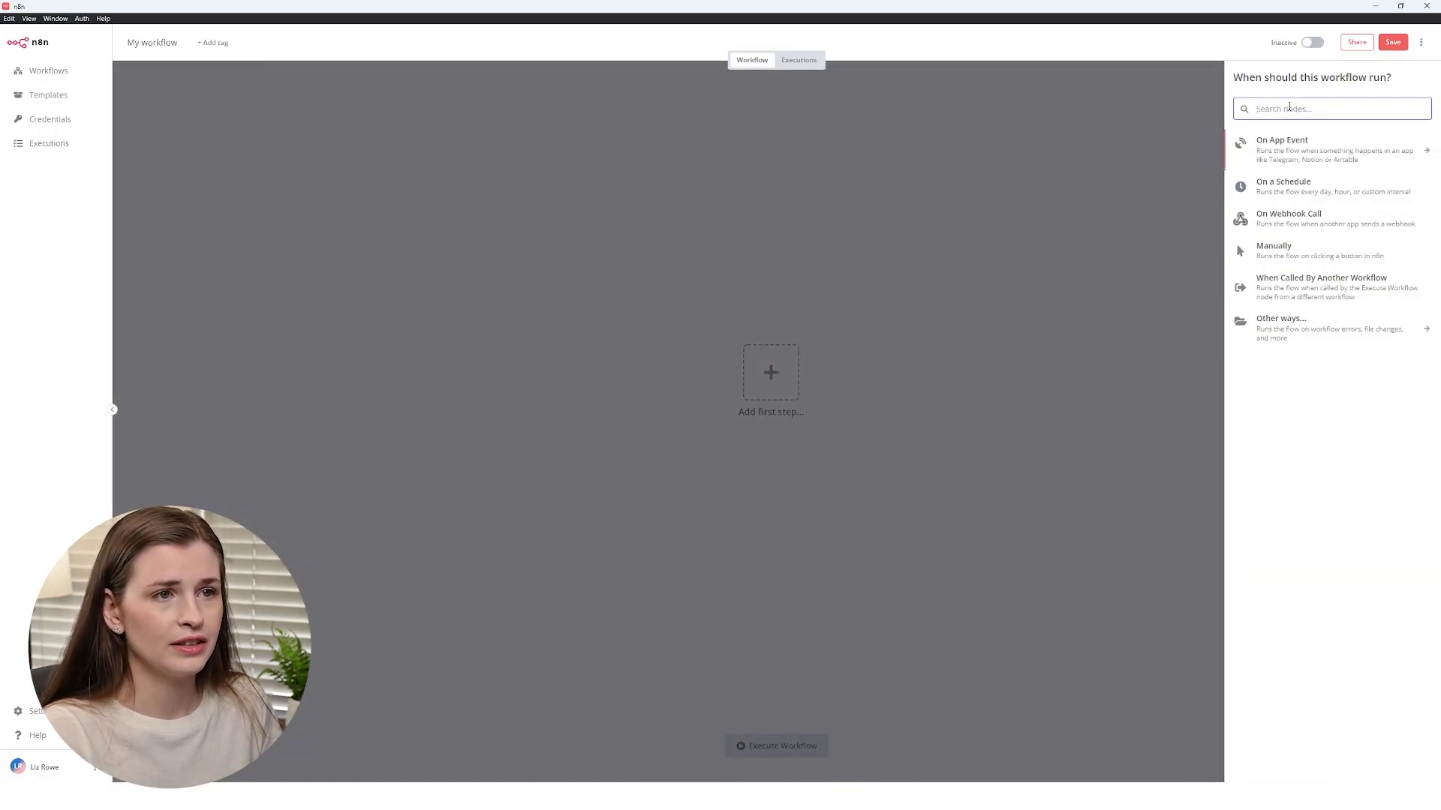
{"action": "type", "text": "notion"}
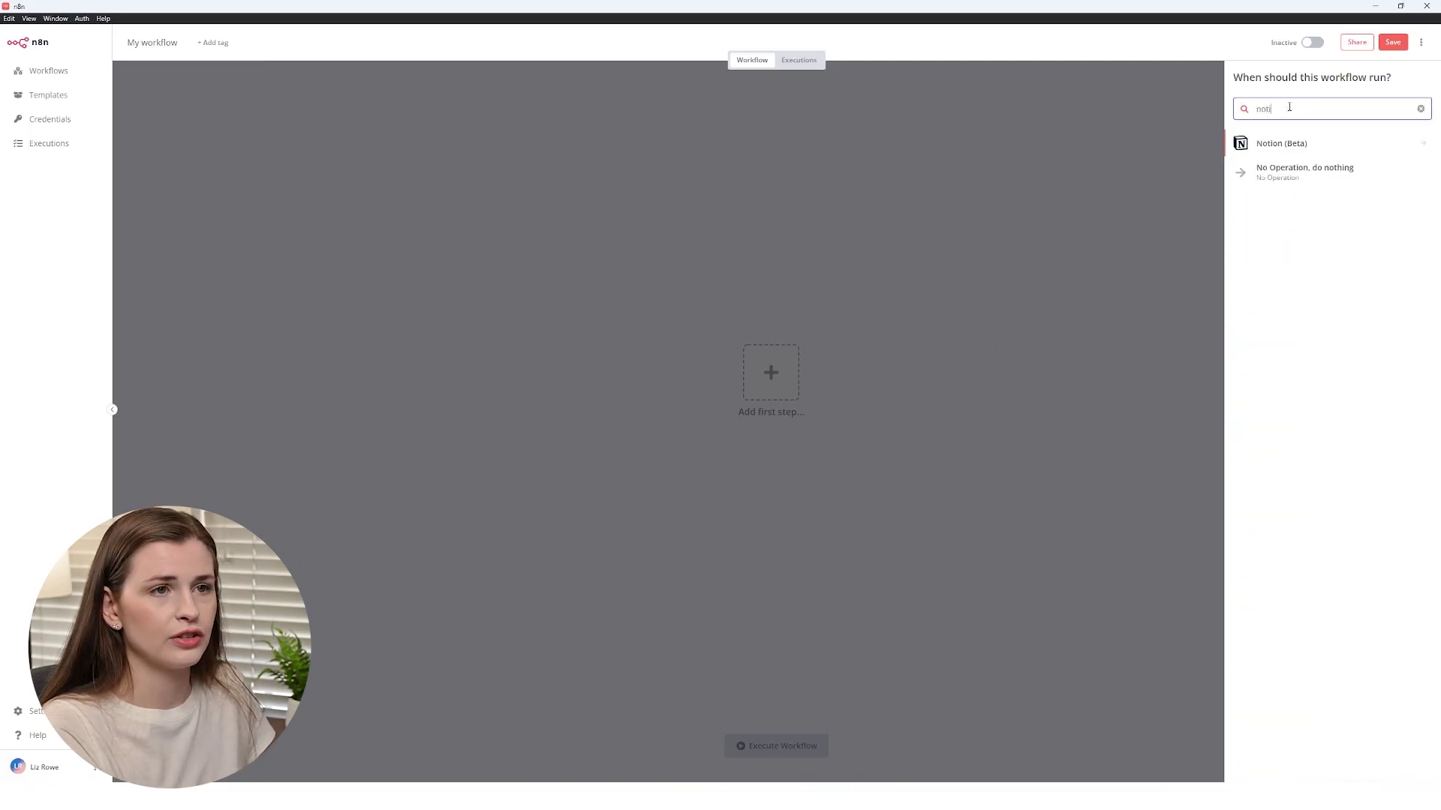
{"action": "key", "text": "BackSpace"}
{"action": "key", "text": "BackSpace"}
{"action": "key", "text": "BackSpace"}
{"action": "key", "text": "BackSpace"}
{"action": "key", "text": "BackSpace"}
{"action": "type", "text": "t"}
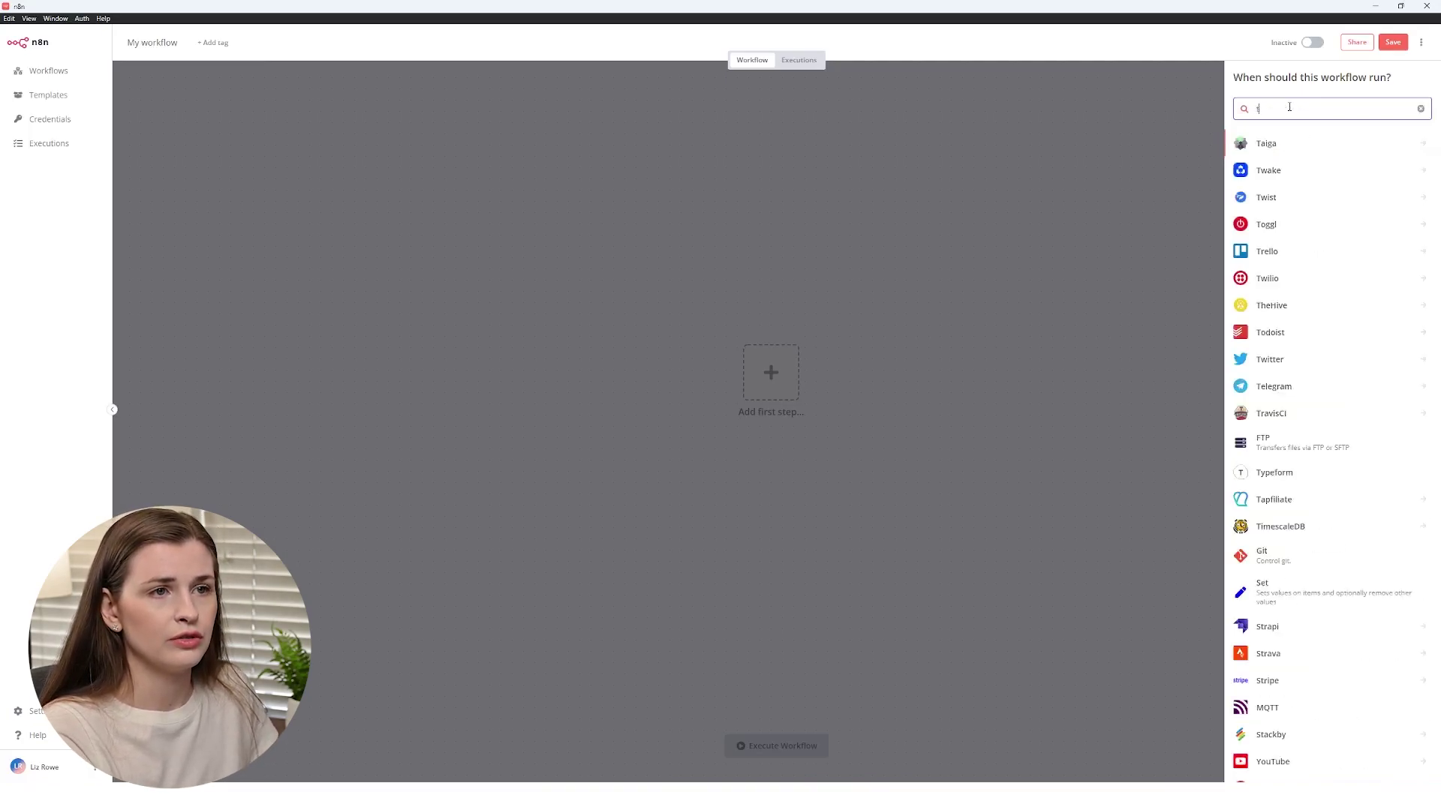
{"action": "type", "text": "rell"}
{"action": "key", "text": "BackSpace"}
{"action": "key", "text": "BackSpace"}
{"action": "key", "text": "BackSpace"}
{"action": "key", "text": "BackSpace"}
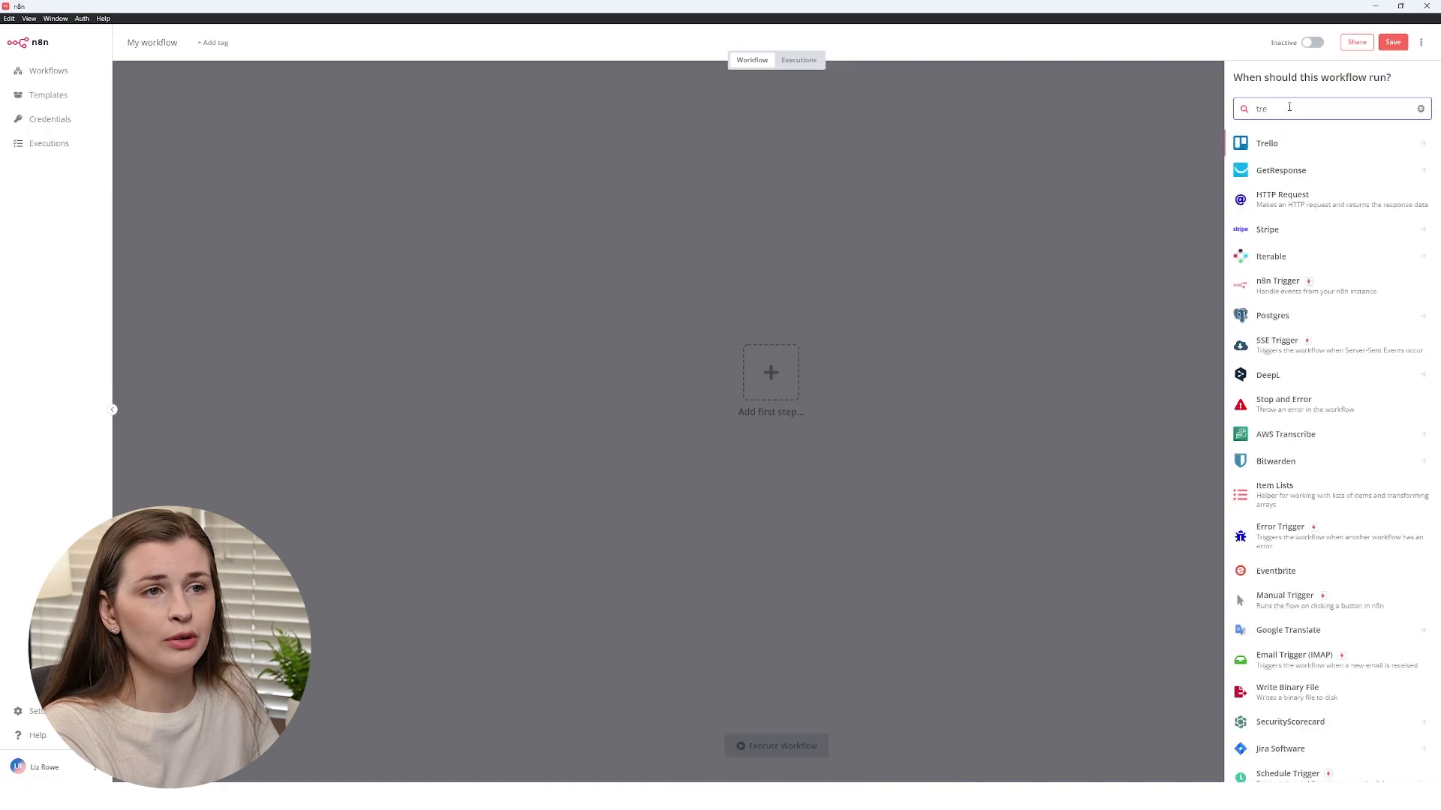
{"action": "key", "text": "BackSpace"}
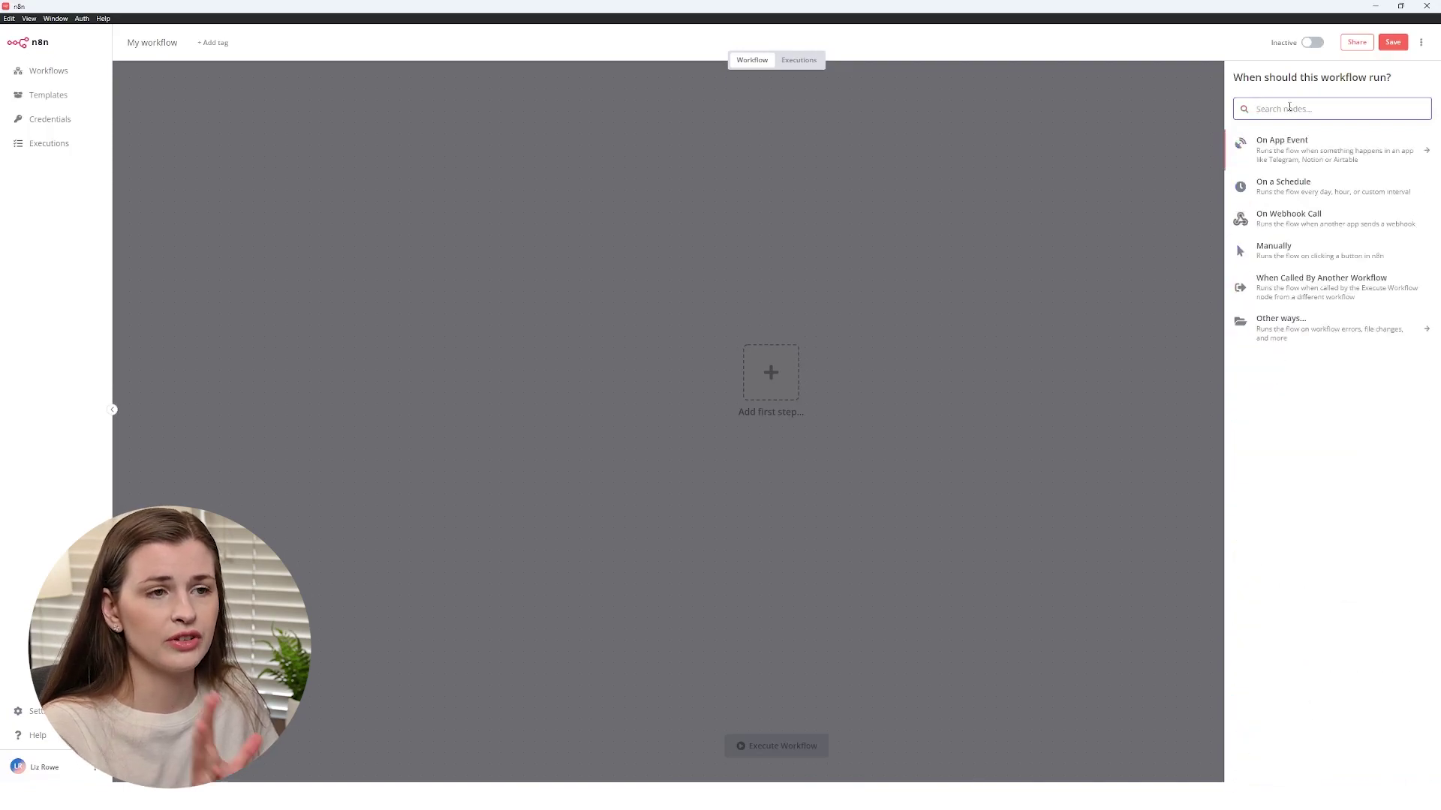
{"action": "left_click", "coordinate": [536, 275]}
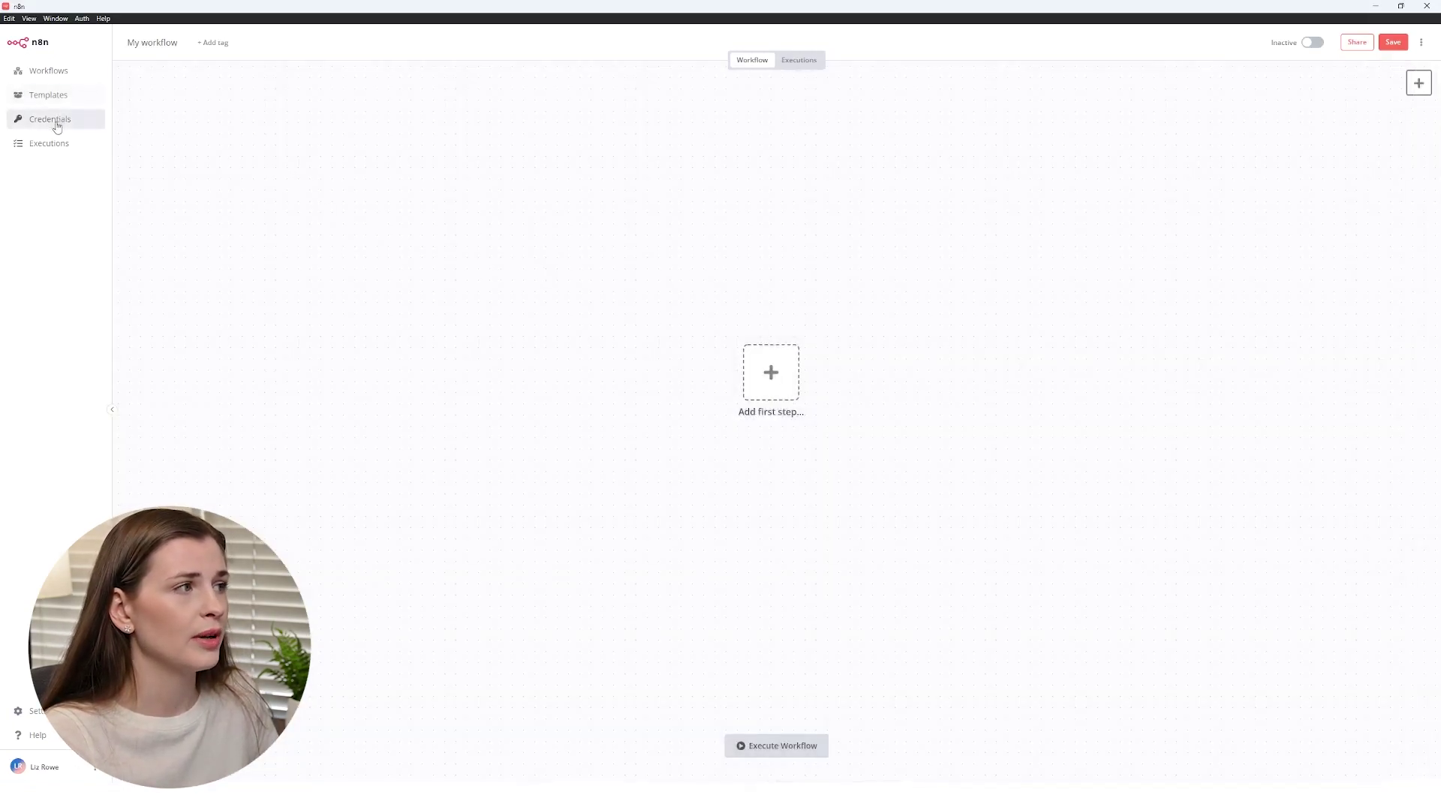
{"action": "left_click", "coordinate": [53, 96]}
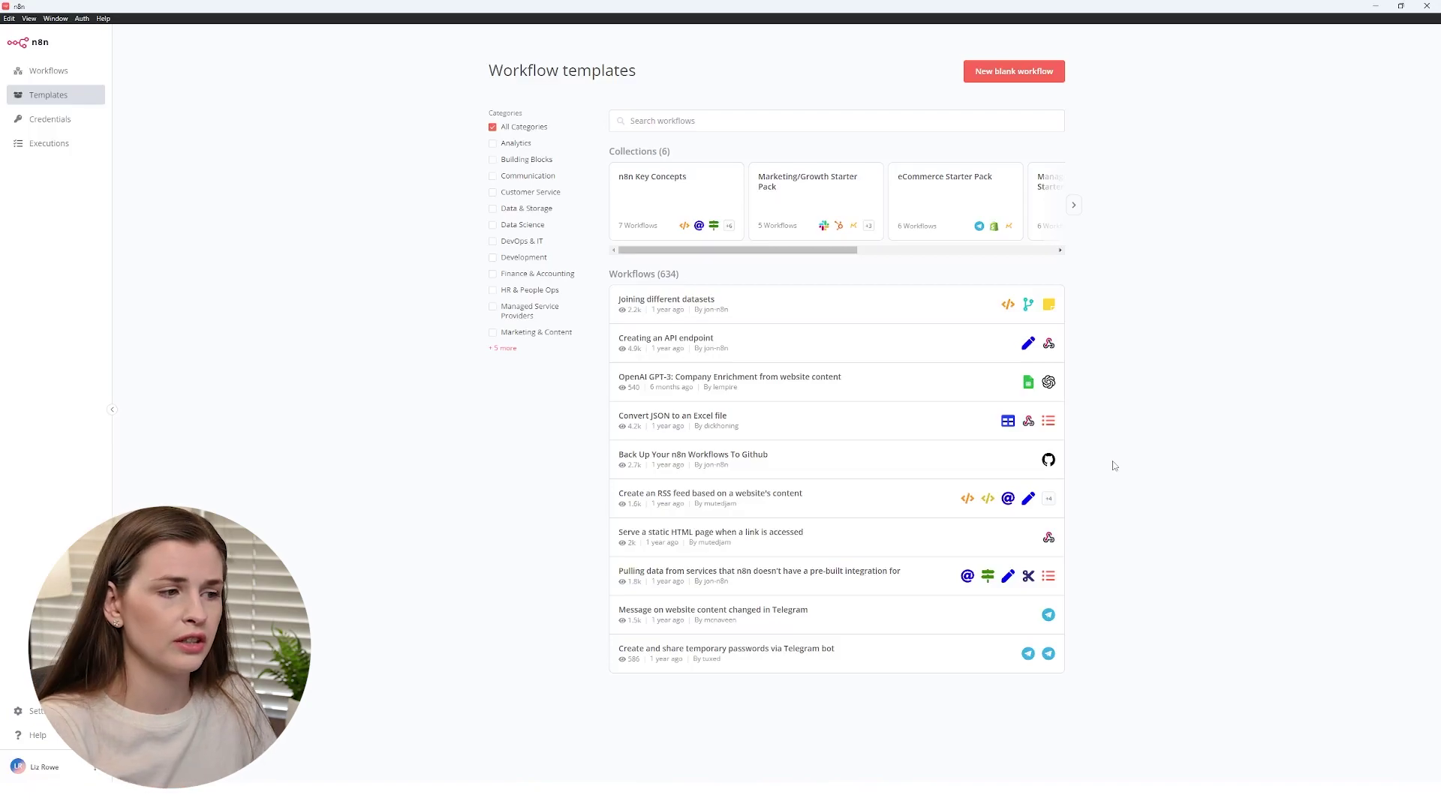
Step: Filter the templates to Development, then switch back to All Categories
{"action": "left_click", "coordinate": [493, 259]}
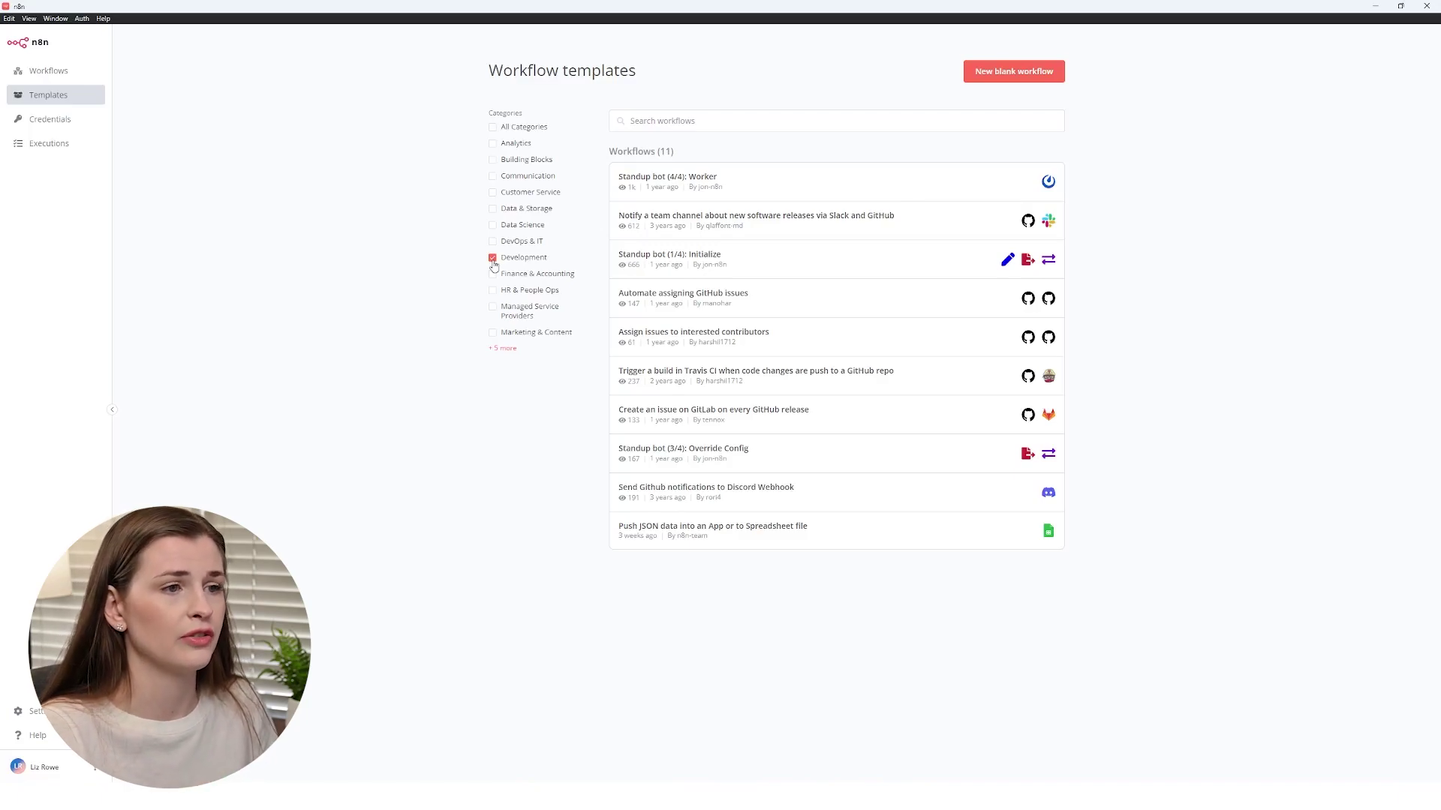
{"action": "left_click", "coordinate": [493, 259]}
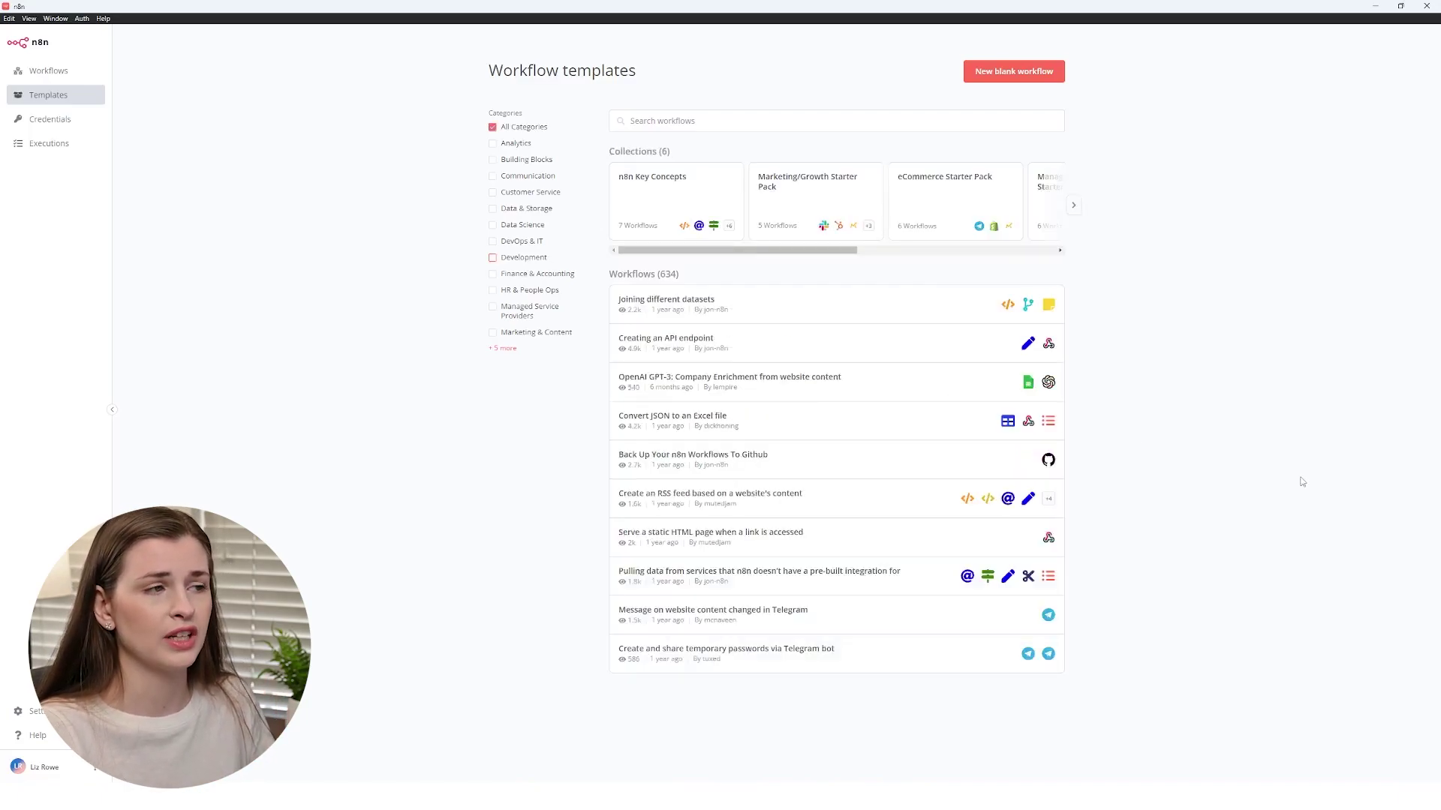